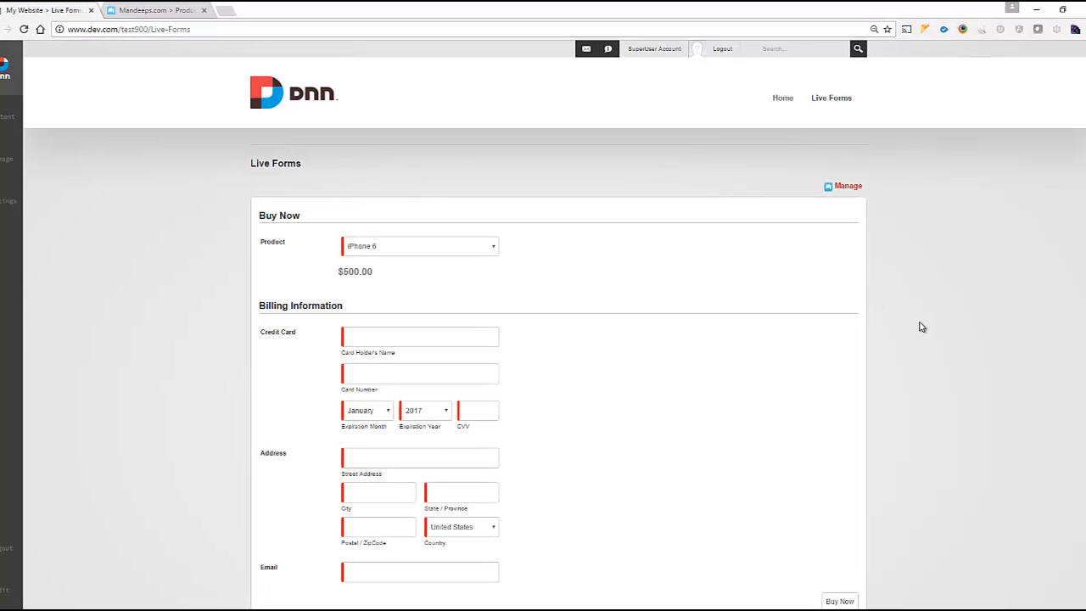
Scroll through the published Buy Now form showing iPhone 6 at $500.00.
scroll(204, 232, "down", 1)
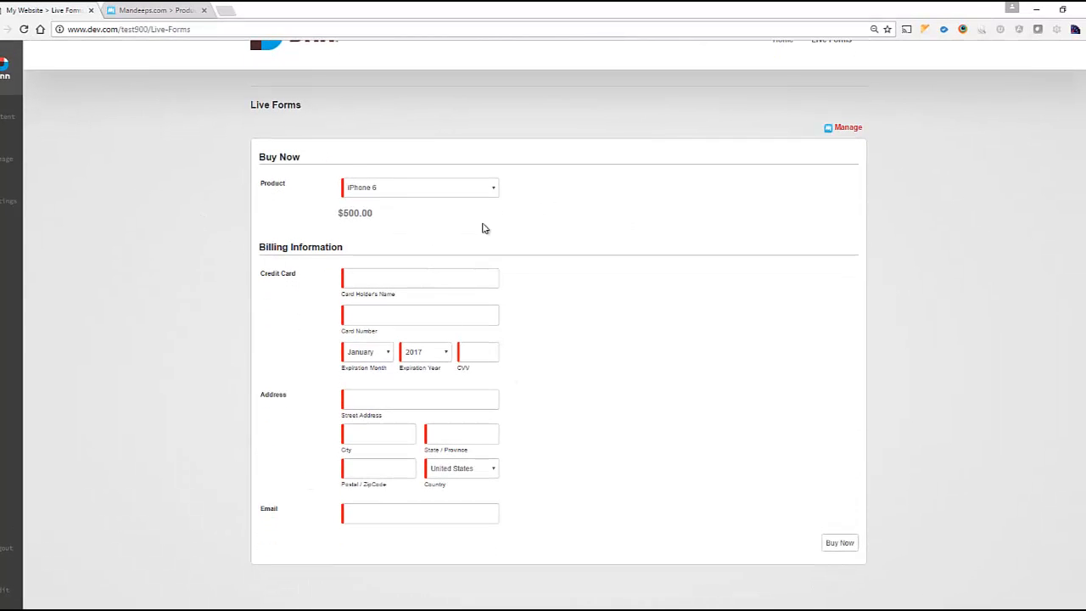
View the Buy Now template's Copy This Template code on Mandeeps.com, then return to DNN Live Forms.
left_click(172, 11)
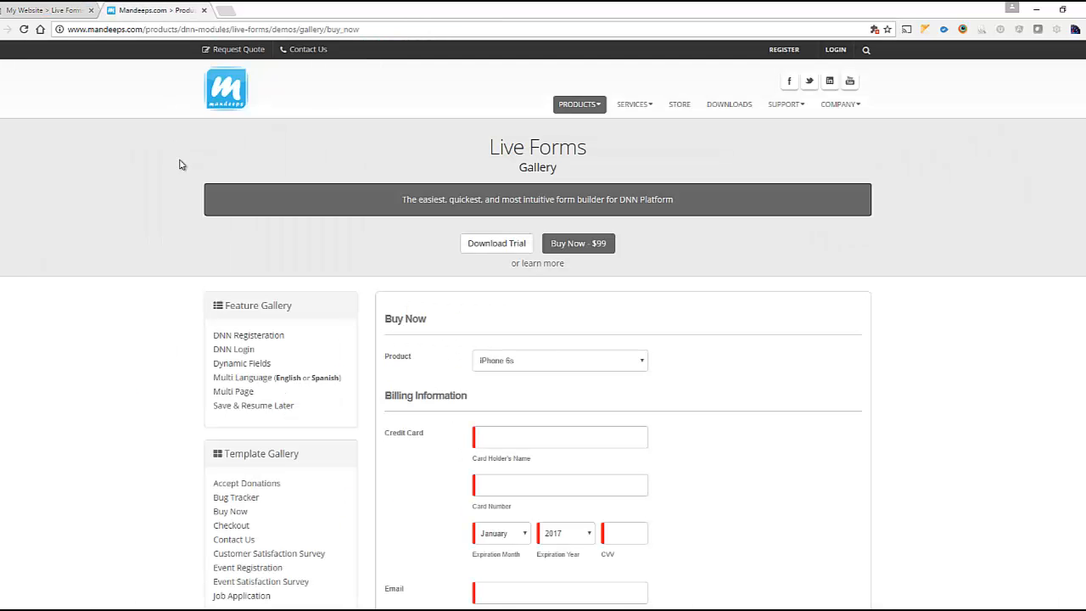
scroll(433, 180, "down", 1)
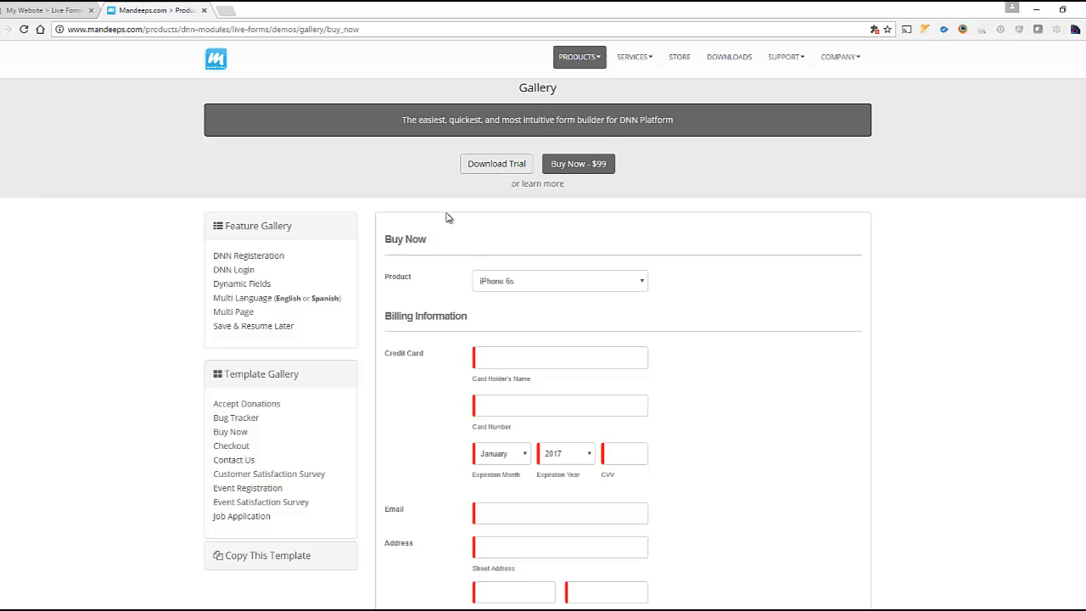
scroll(428, 255, "down", 2)
scroll(333, 241, "down", 1)
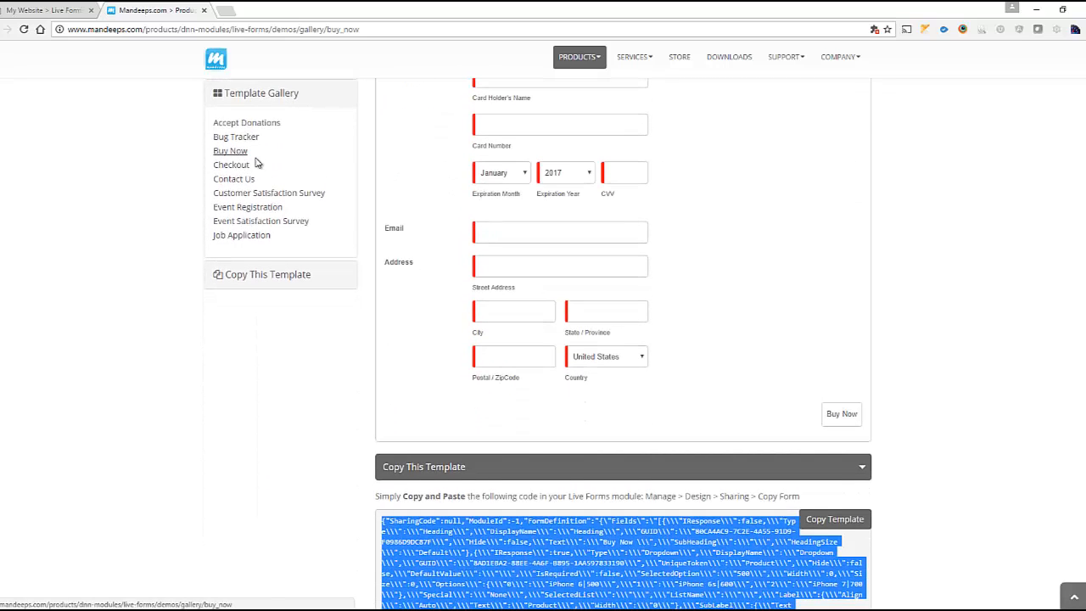
left_click(485, 534)
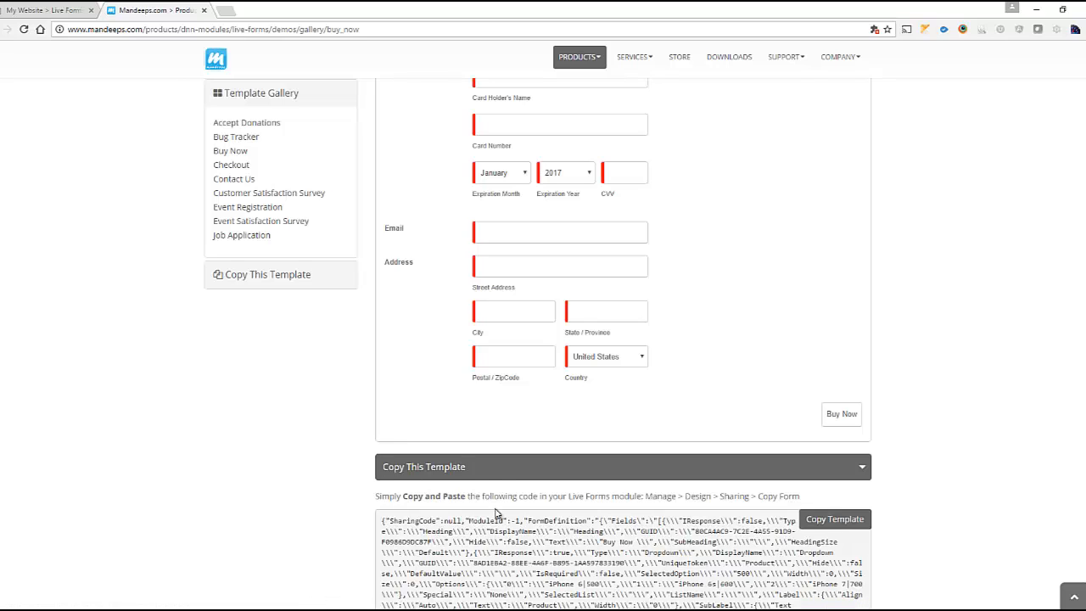
left_click(73, 13)
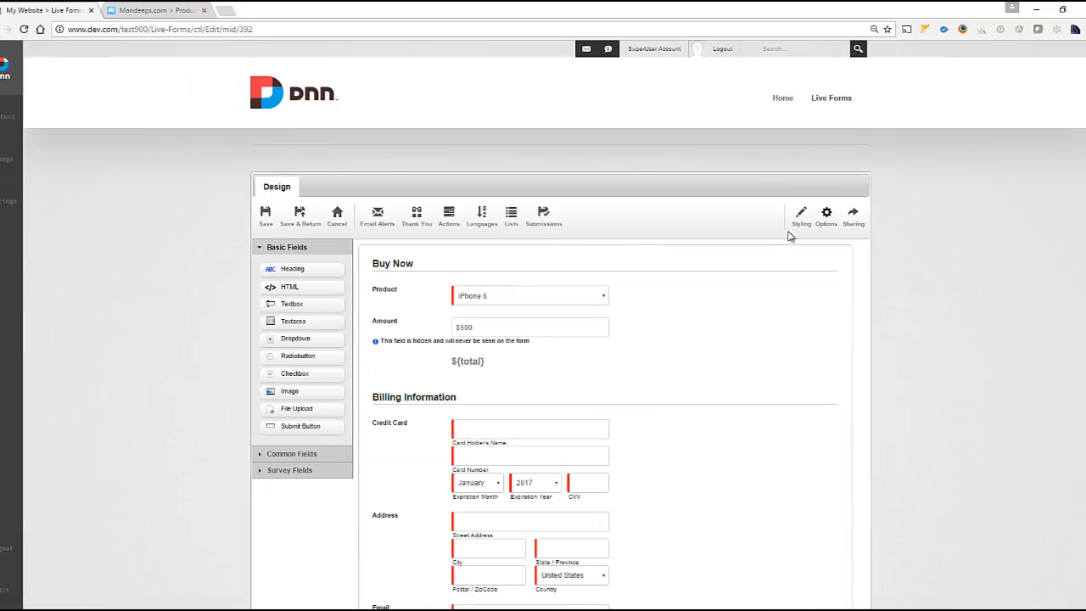
Open the Copy Form sharing panel for the Buy Now form, close it, and review the fields.
left_click(853, 217)
left_click(376, 223)
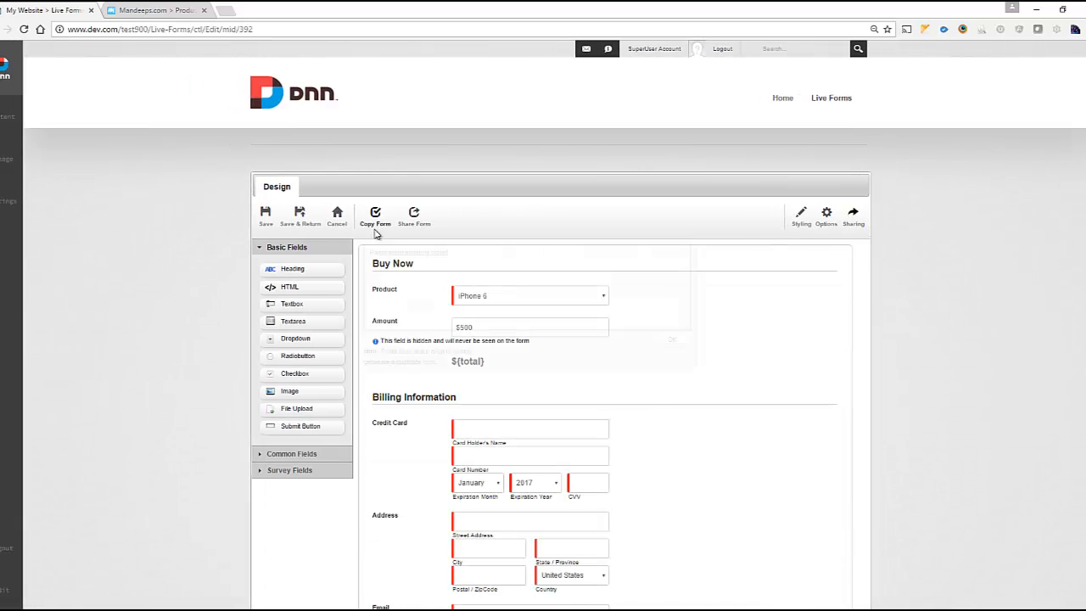
left_click(994, 378)
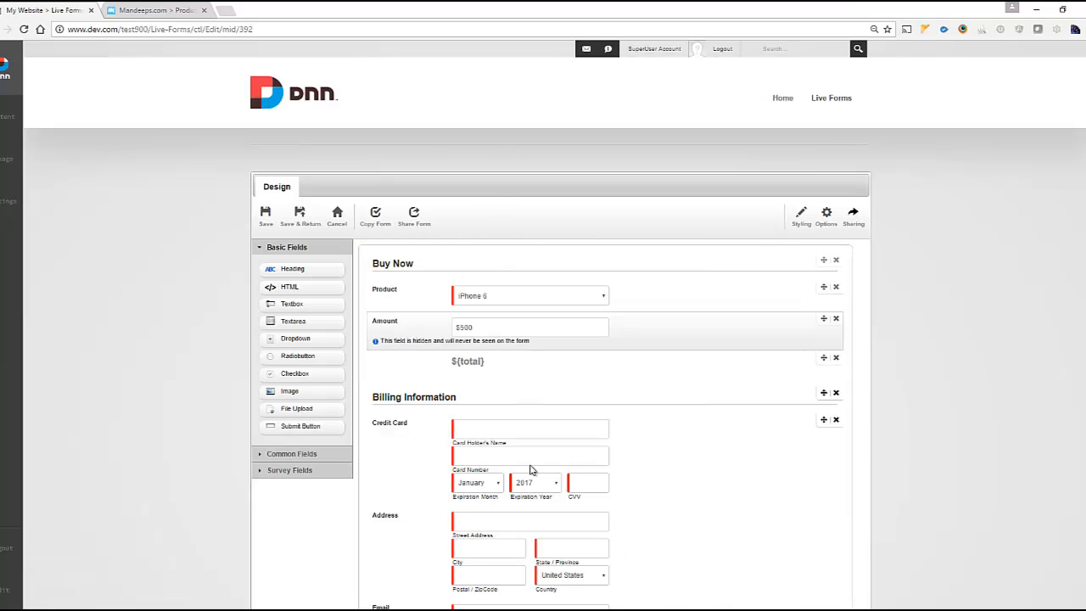
scroll(941, 512, "down", 2)
scroll(914, 458, "up", 2)
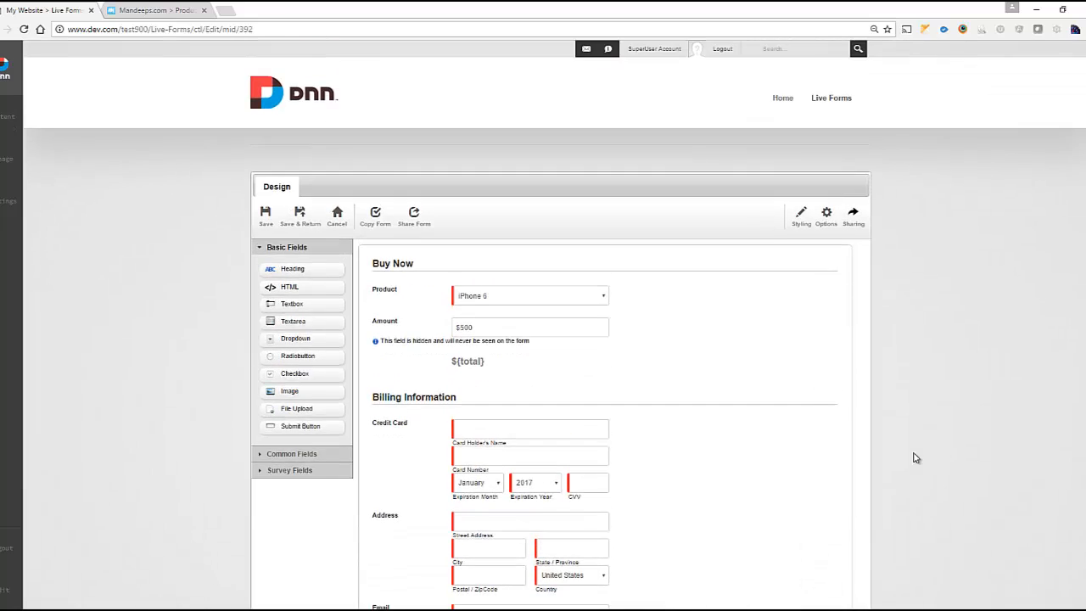
scroll(914, 456, "down", 2)
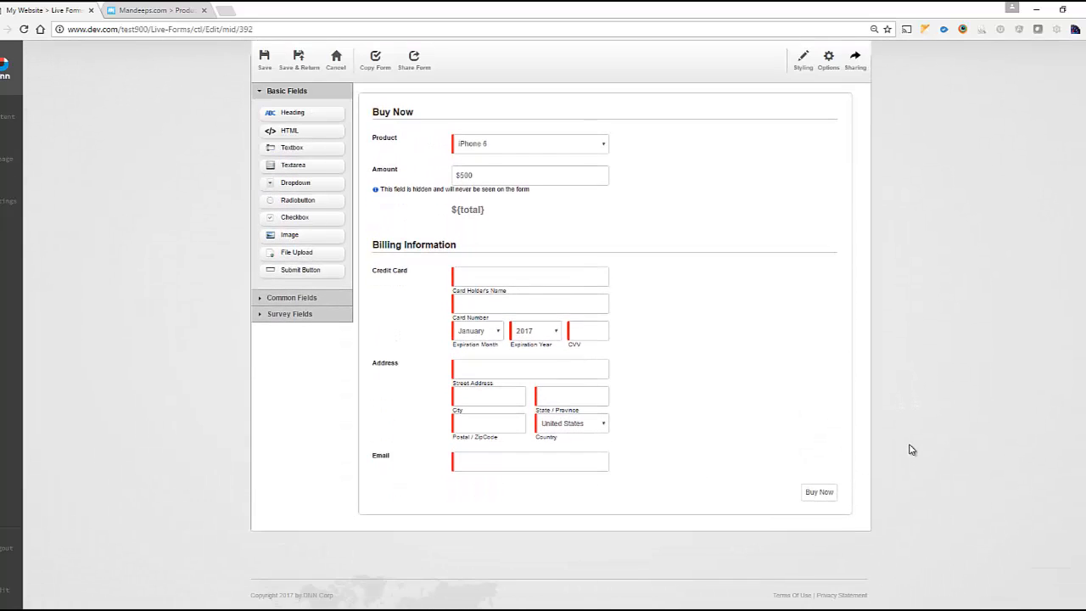
scroll(912, 450, "up", 1)
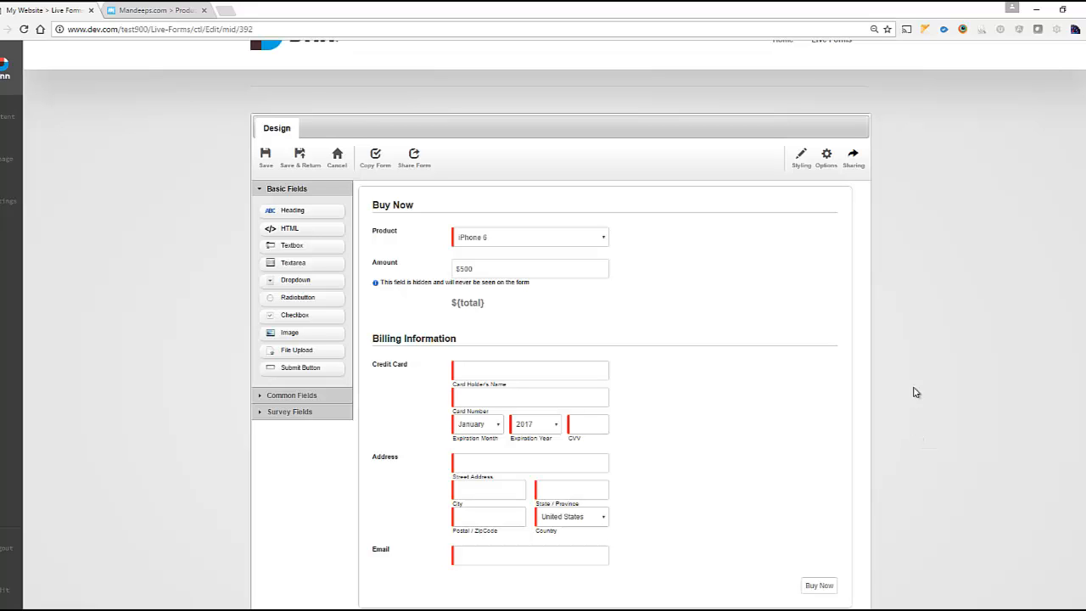
mouse_move(839, 228)
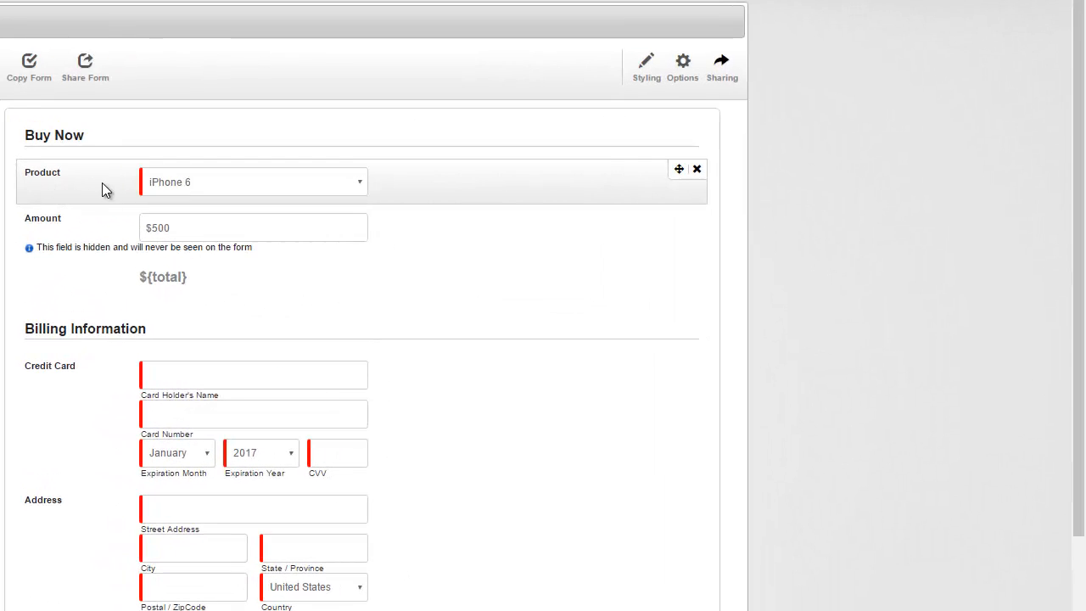
Inspect the Product field's options: iPhone 6|500, iPhone 6s|600, iPhone 7|700.
left_click(426, 237)
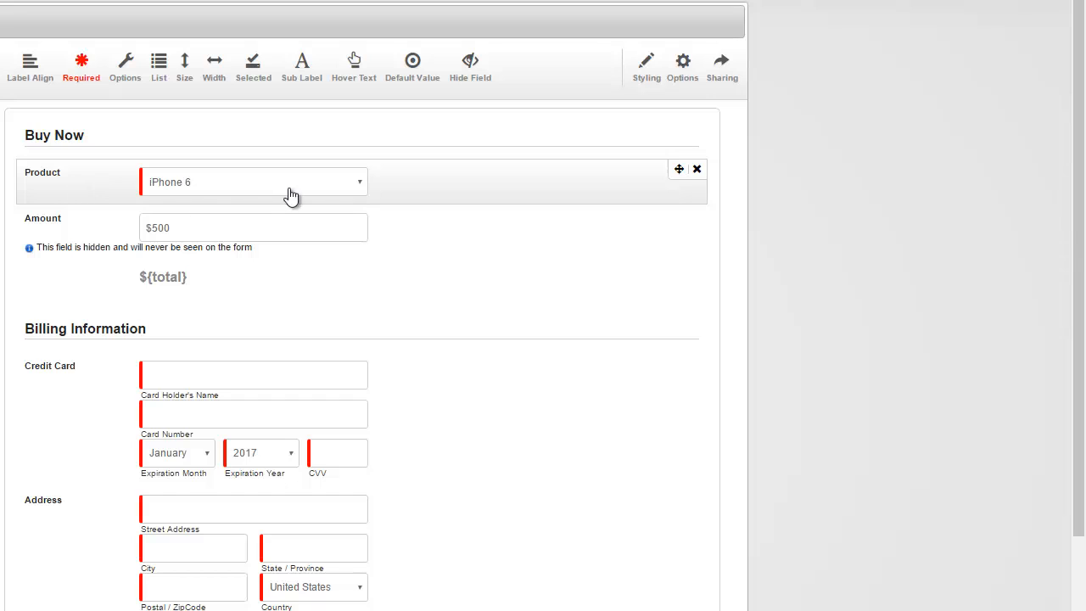
left_click(125, 88)
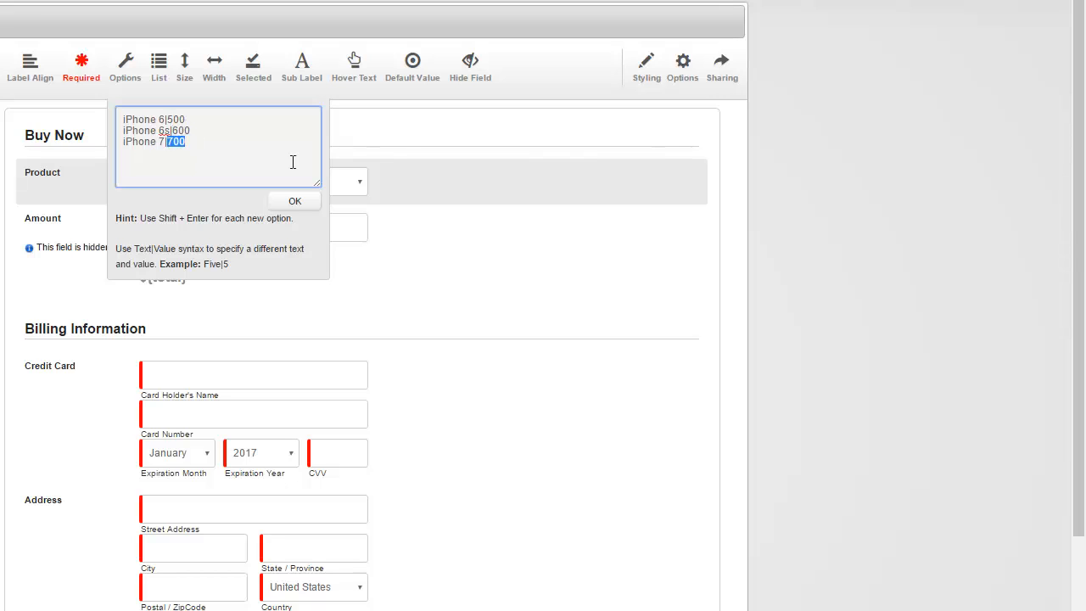
left_click(853, 257)
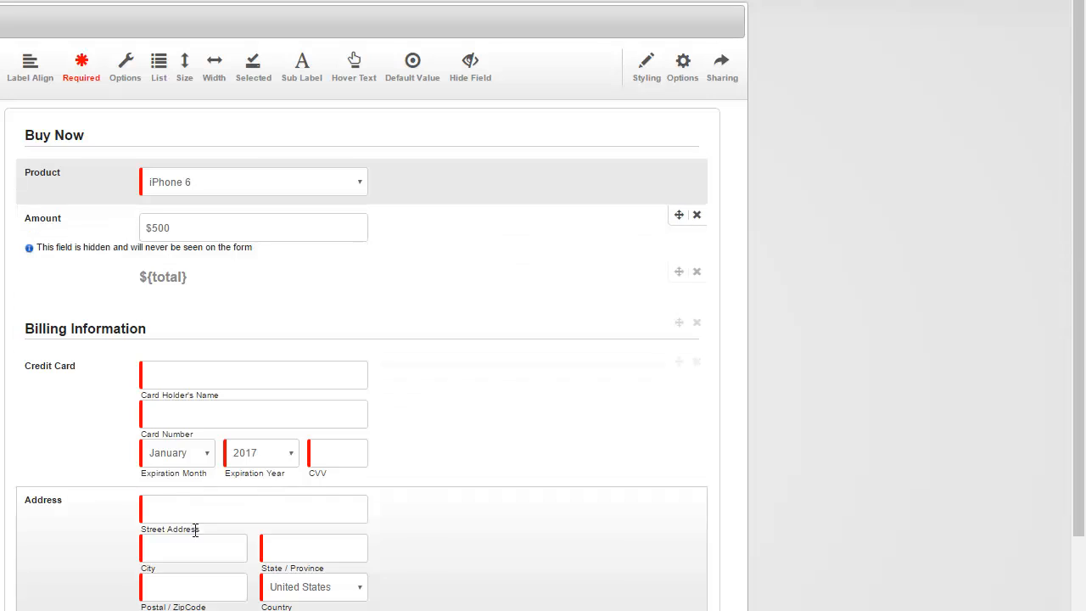
Add an Authorize.Net payment submission action named Authorize.
left_click(695, 83)
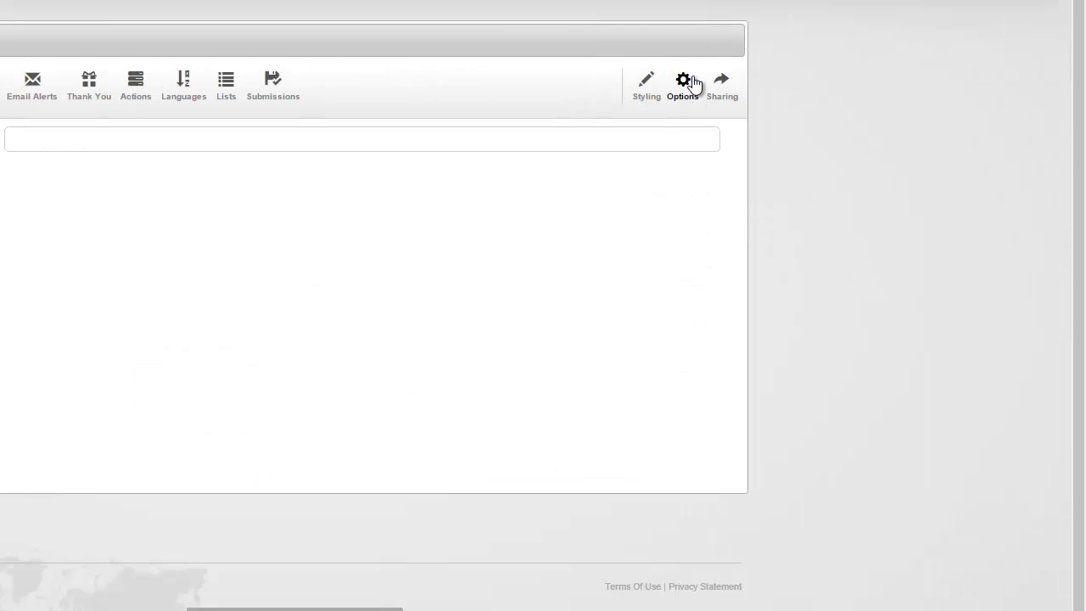
left_click(141, 74)
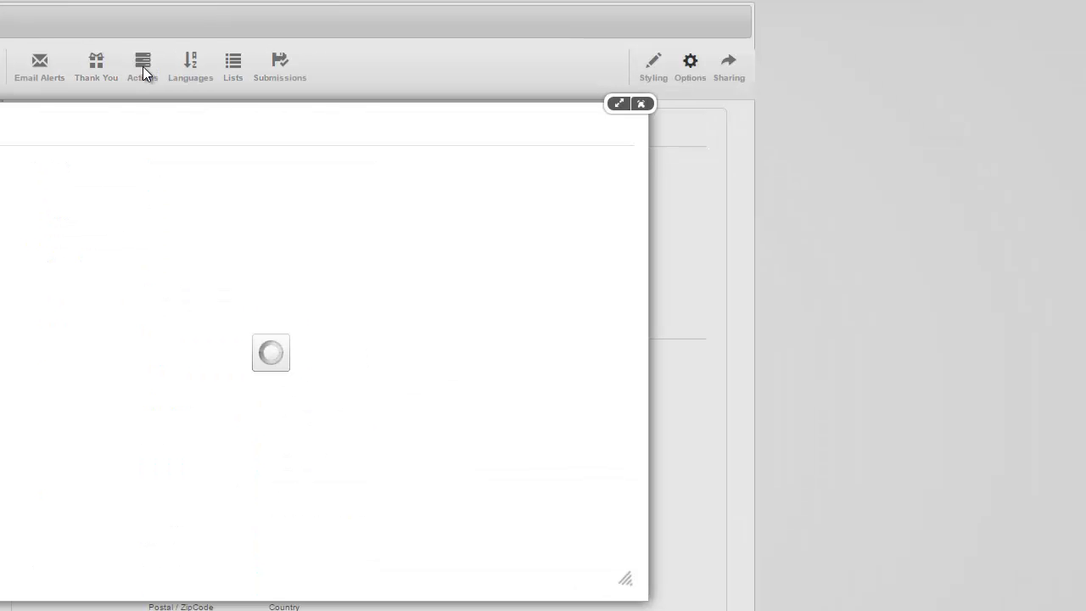
left_click(79, 171)
mouse_move(128, 395)
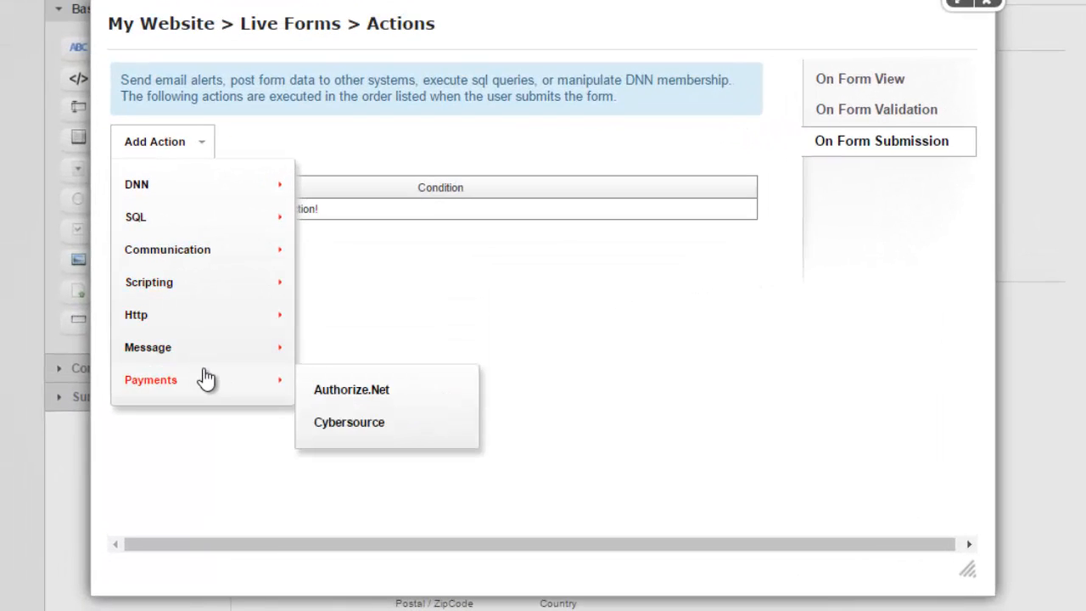
left_click(238, 407)
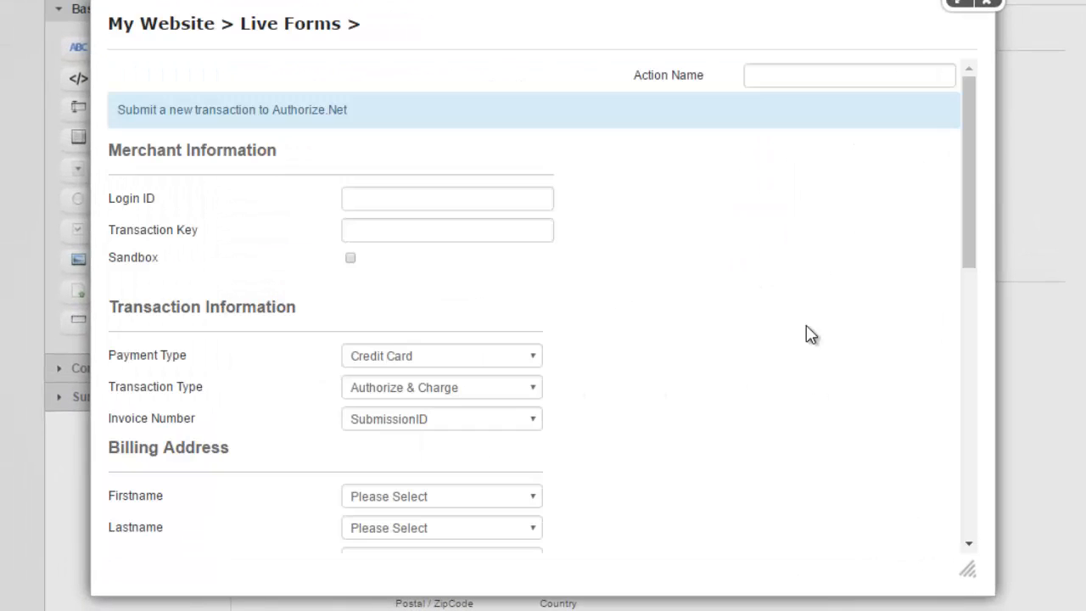
left_click(795, 82)
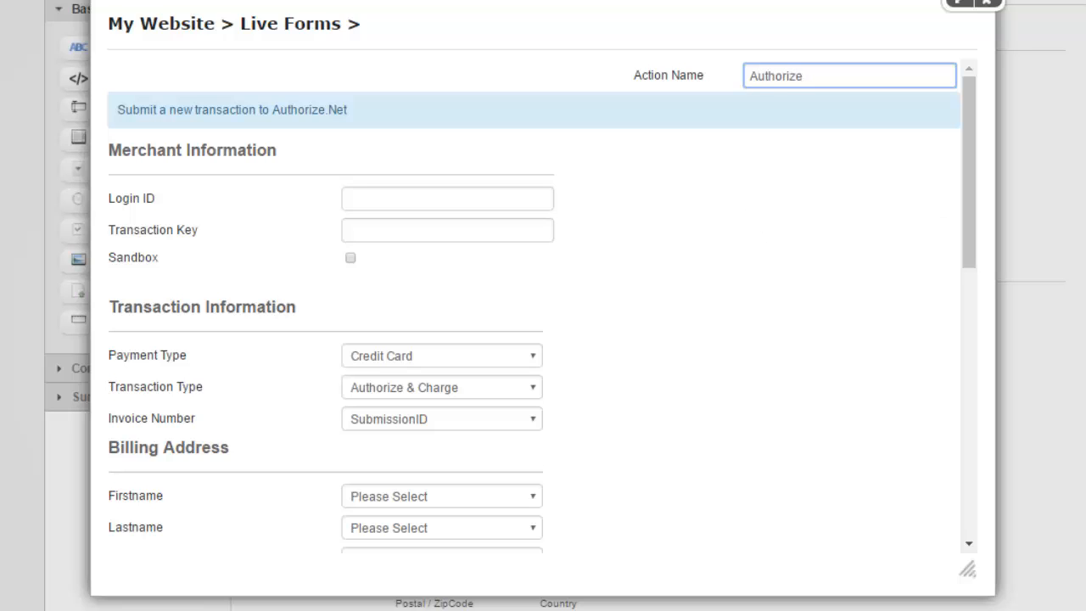
left_click(1085, 317)
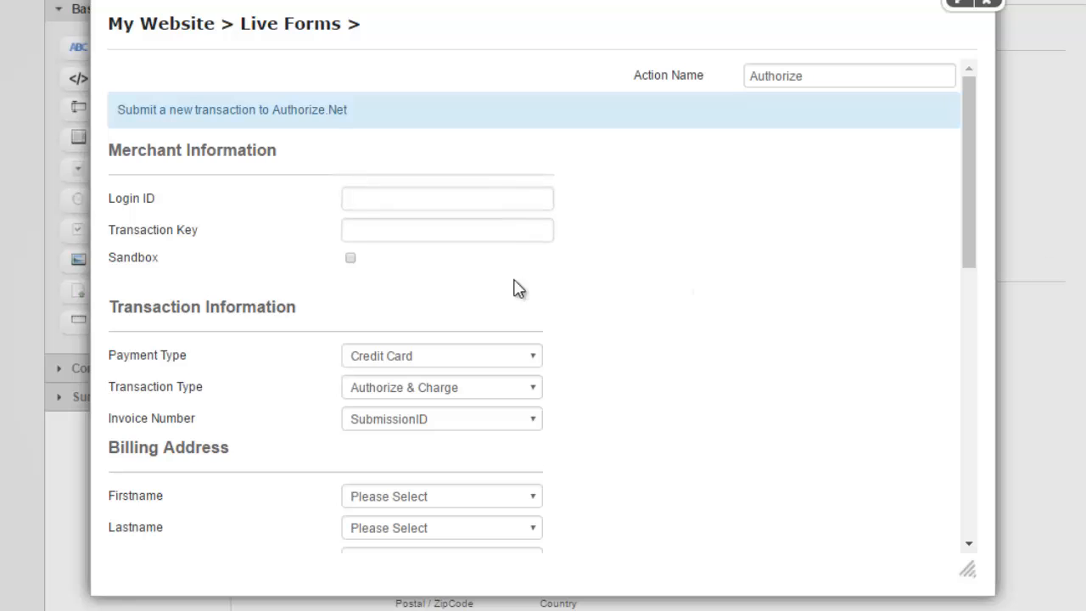
Paste the merchant Login ID and Transaction Key, and enable sandbox mode.
left_click(467, 197)
key("ctrl+v")
key("alt+Tab")
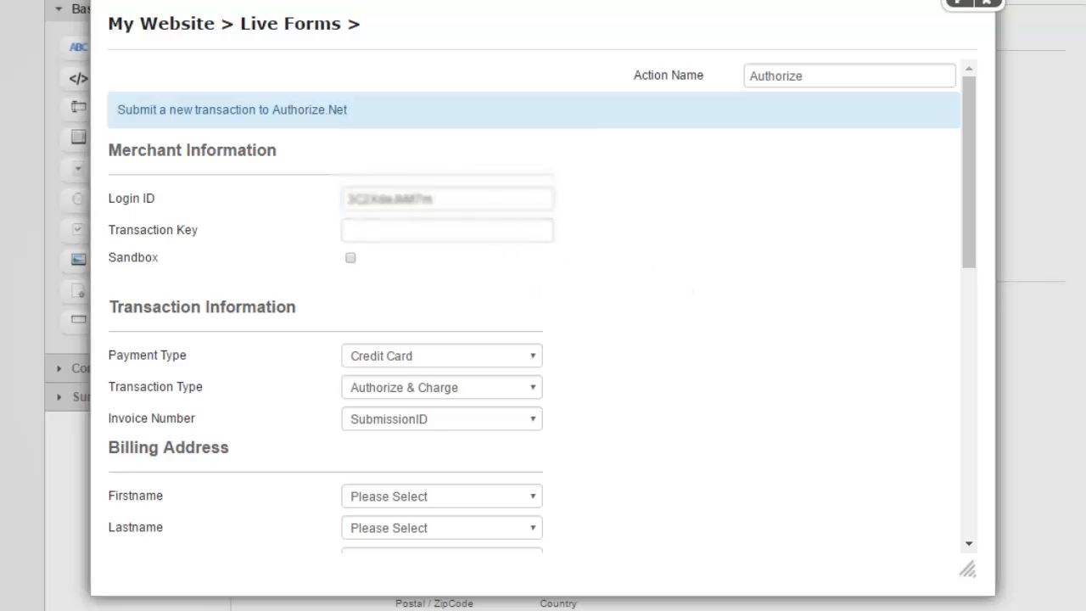
left_click(444, 233)
key("ctrl+v")
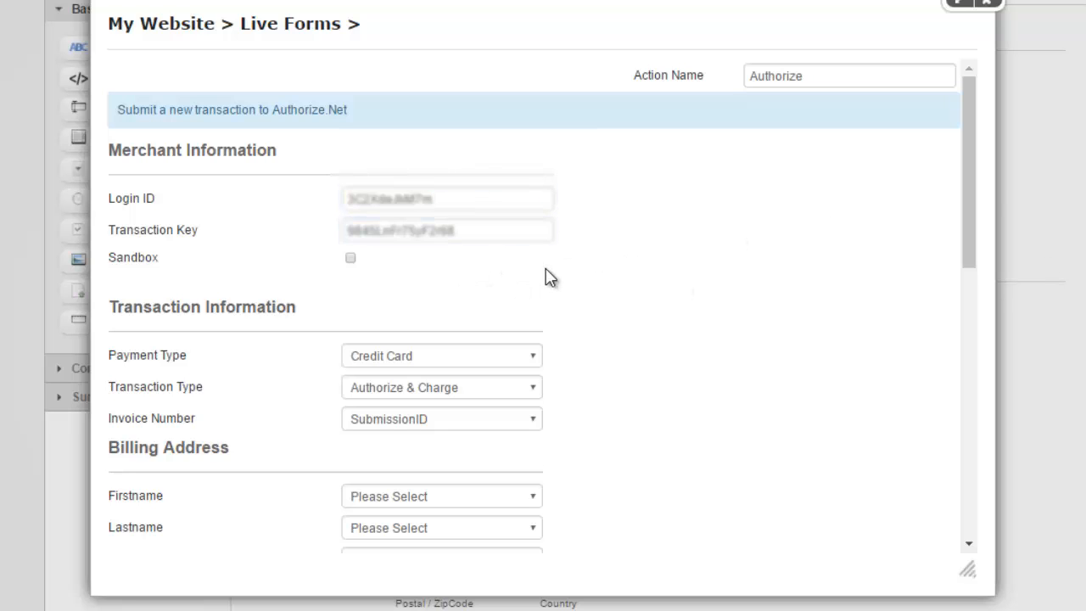
left_click(351, 258)
Keep payment type Credit Card and transaction type Authorize & Charge.
scroll(642, 235, "down", 1)
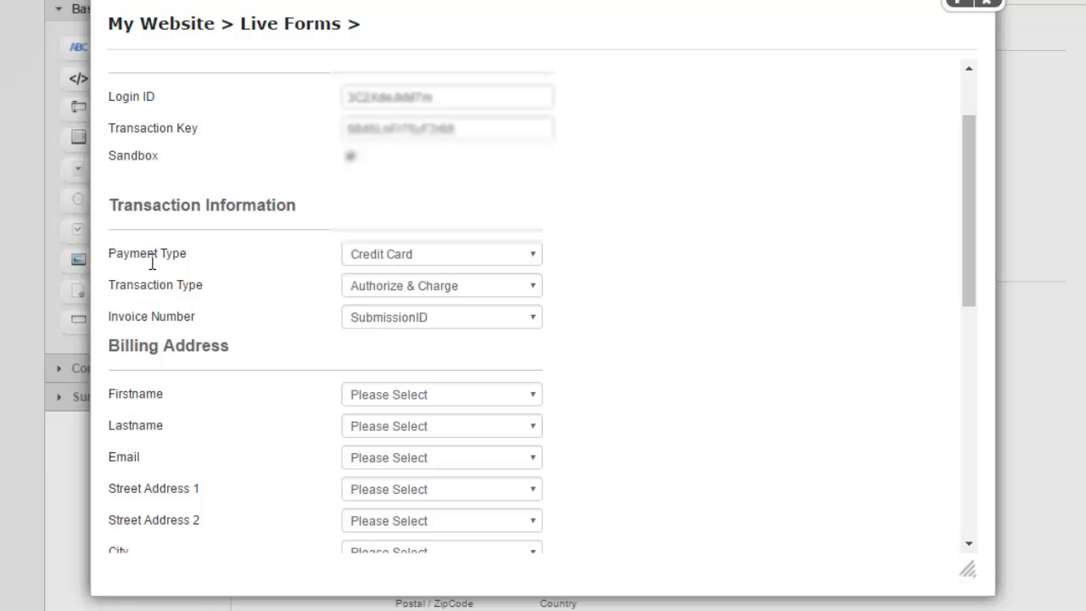
left_click(431, 262)
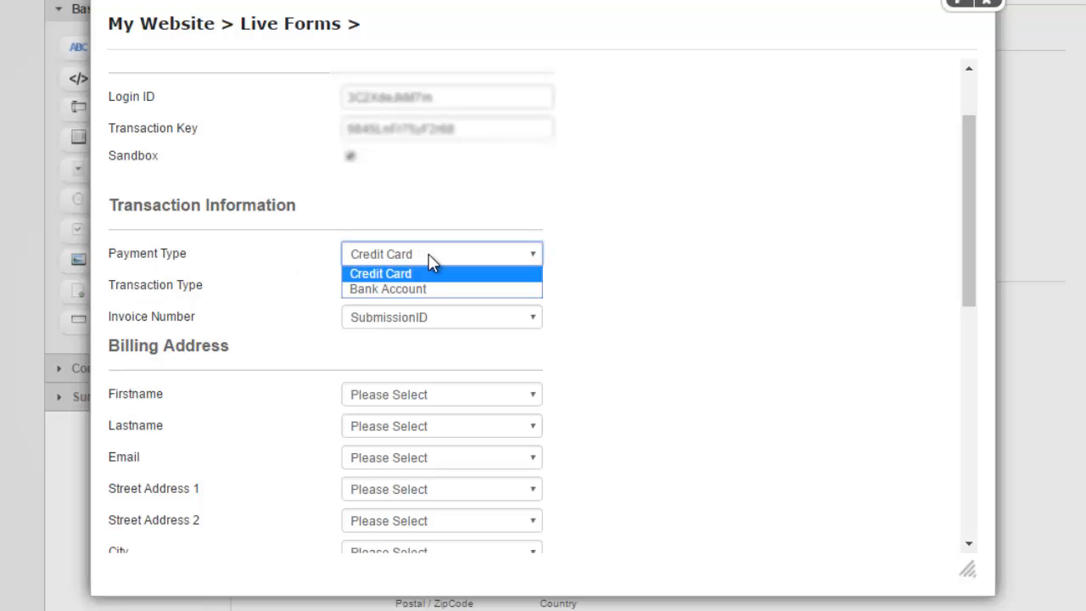
left_click(431, 254)
left_click(431, 255)
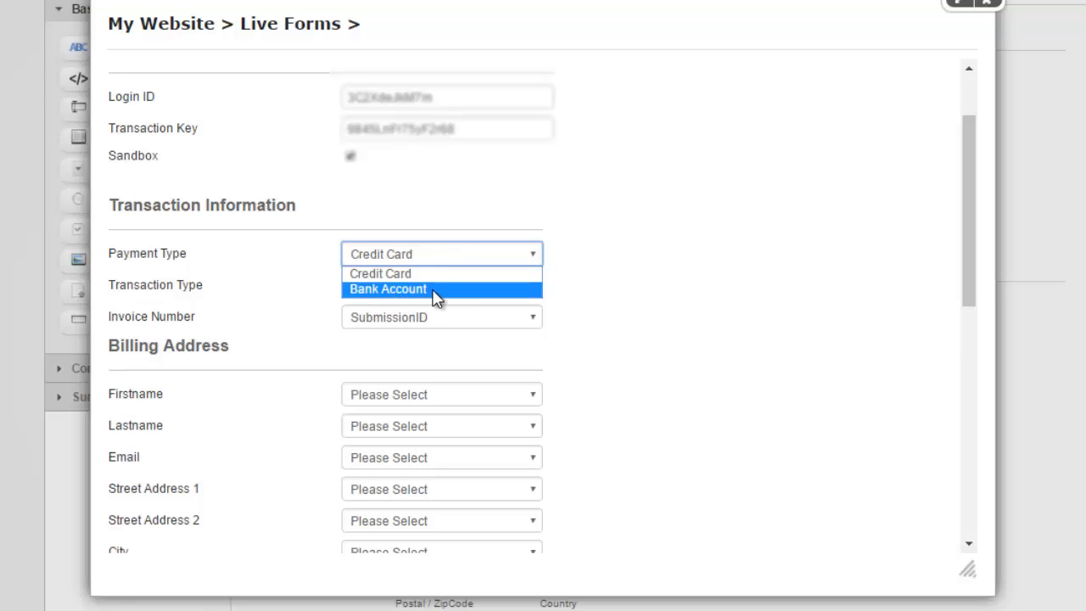
left_click(607, 297)
left_click(409, 258)
left_click(609, 270)
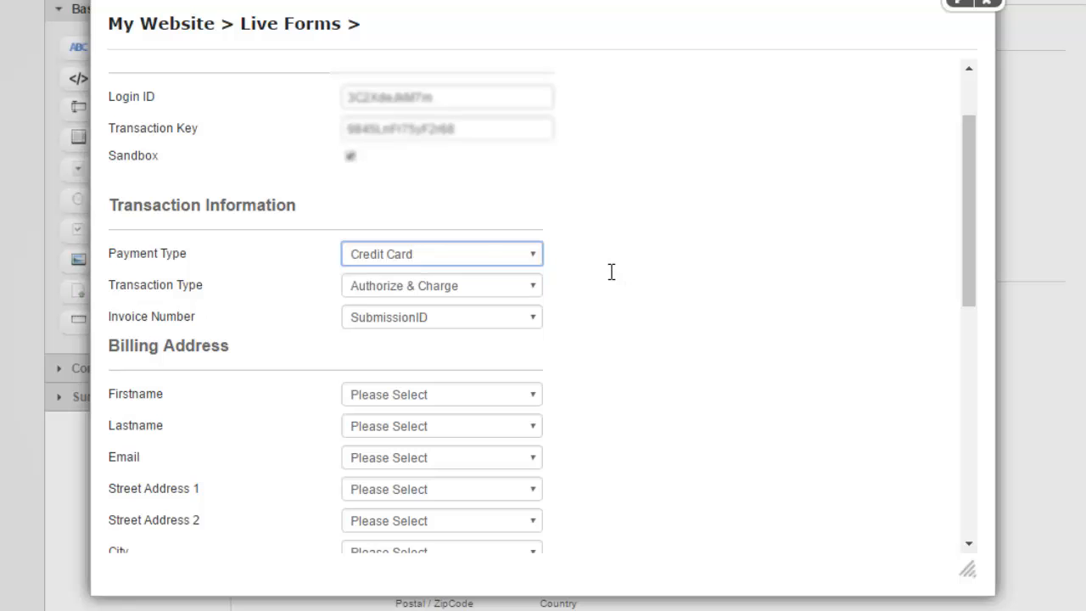
scroll(437, 212, "down", 3)
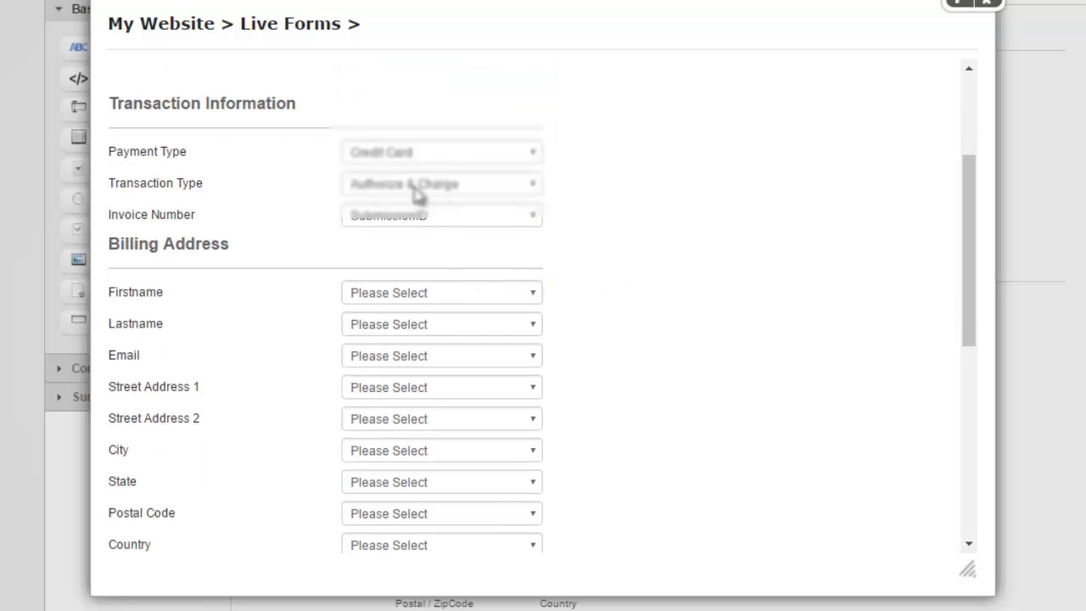
left_click(417, 187)
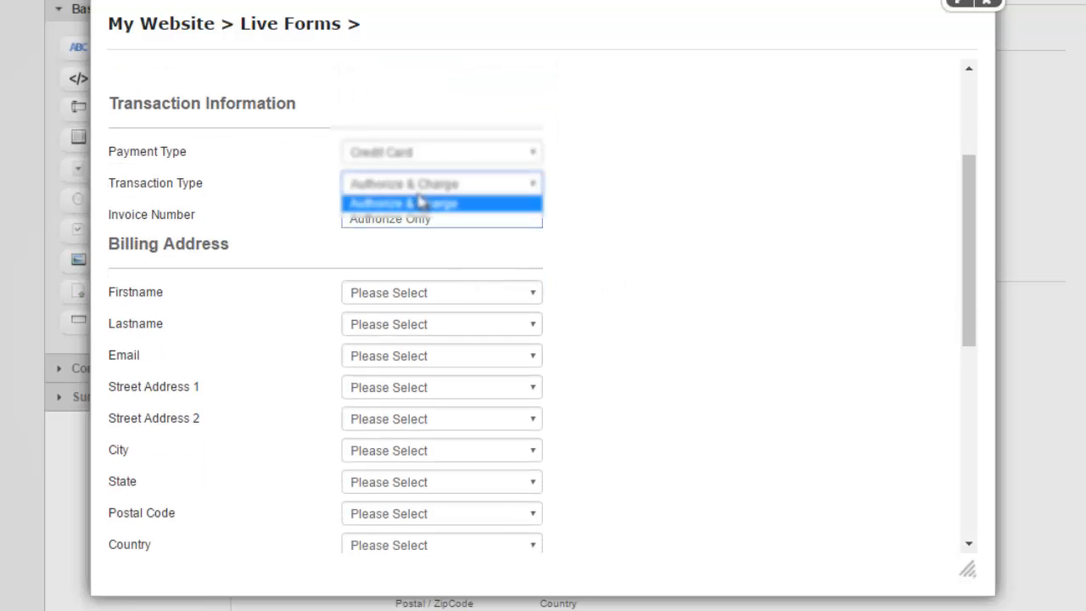
left_click(594, 218)
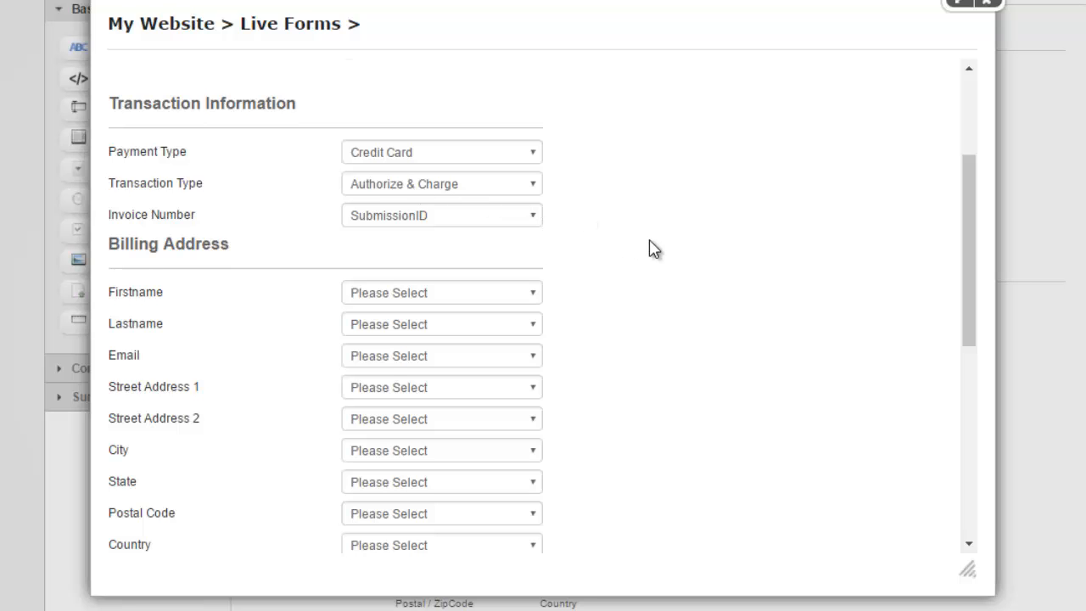
scroll(637, 247, "down", 3)
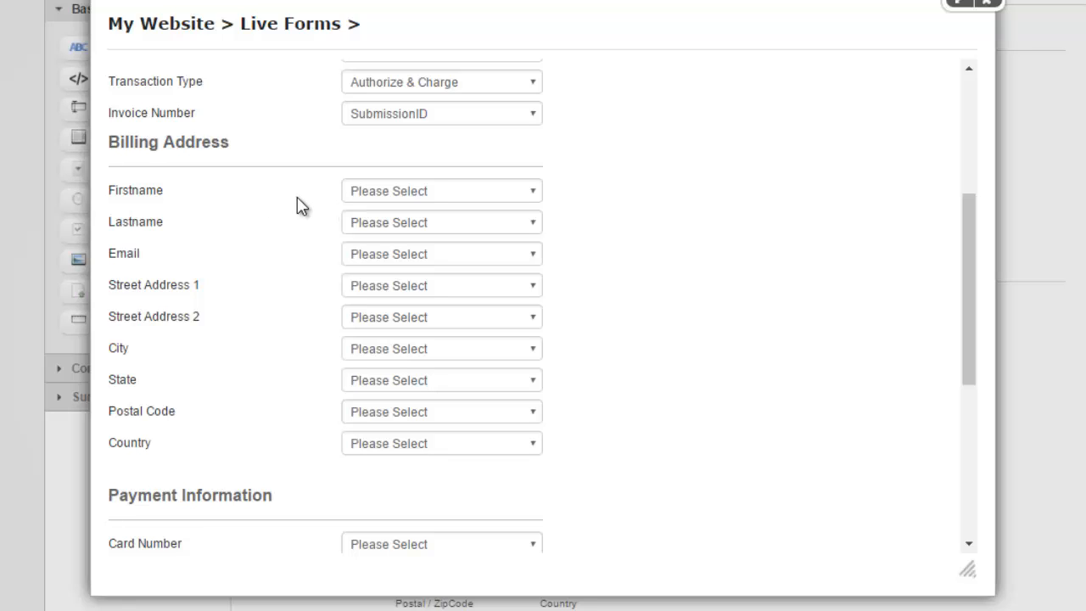
Map Firstname and Lastname to the Credit Card field and Email to the Email field.
left_click(387, 192)
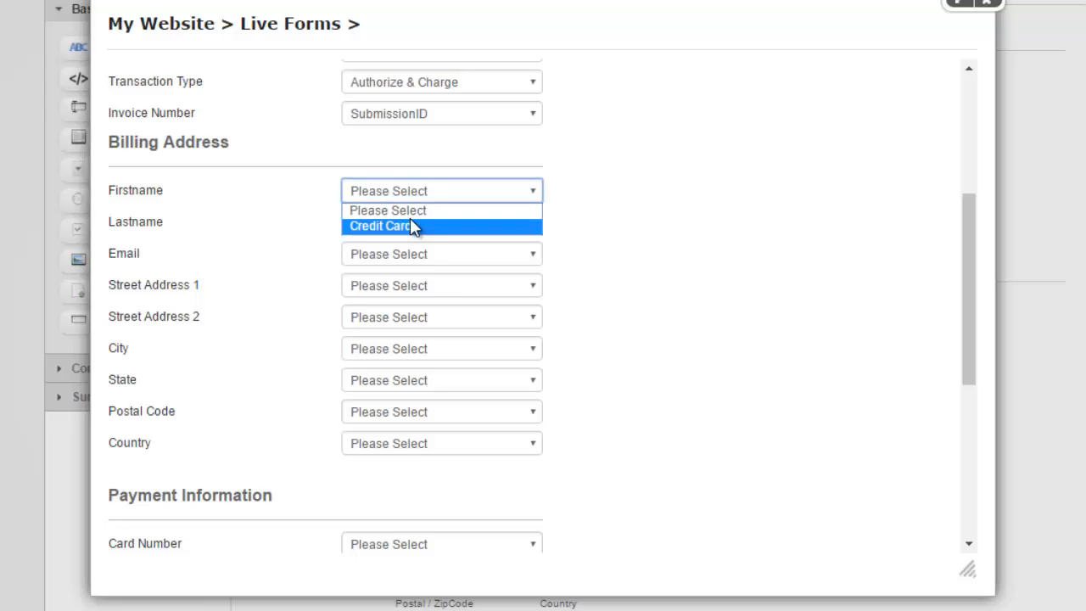
left_click(413, 227)
left_click(420, 222)
left_click(433, 254)
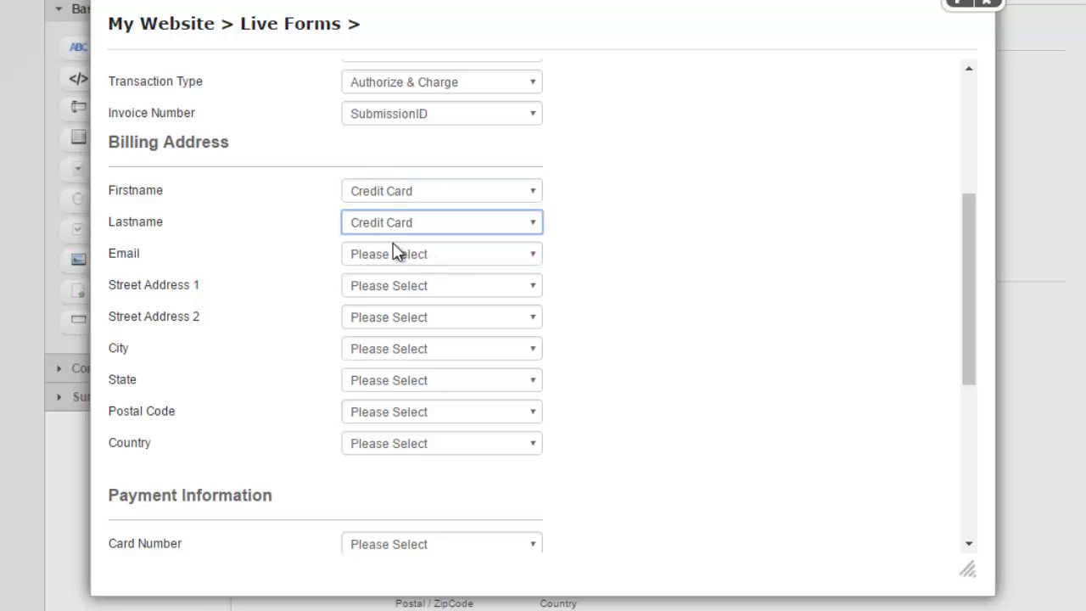
left_click(446, 253)
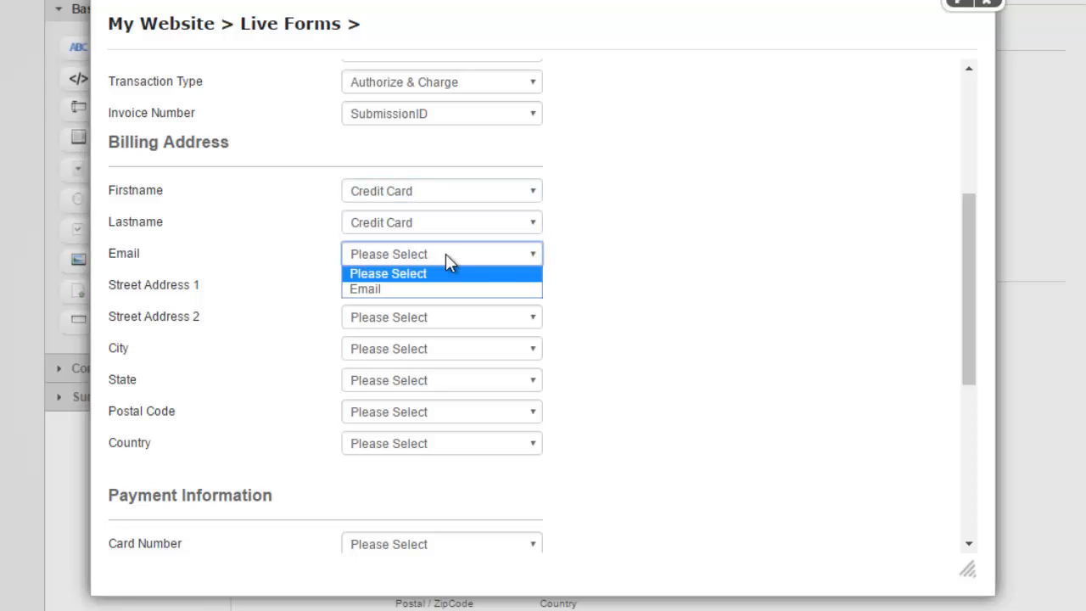
left_click(487, 289)
Map Street Address 1 and 2, City, State, Postal Code and Country to the Address field.
left_click(487, 293)
left_click(492, 320)
left_click(487, 317)
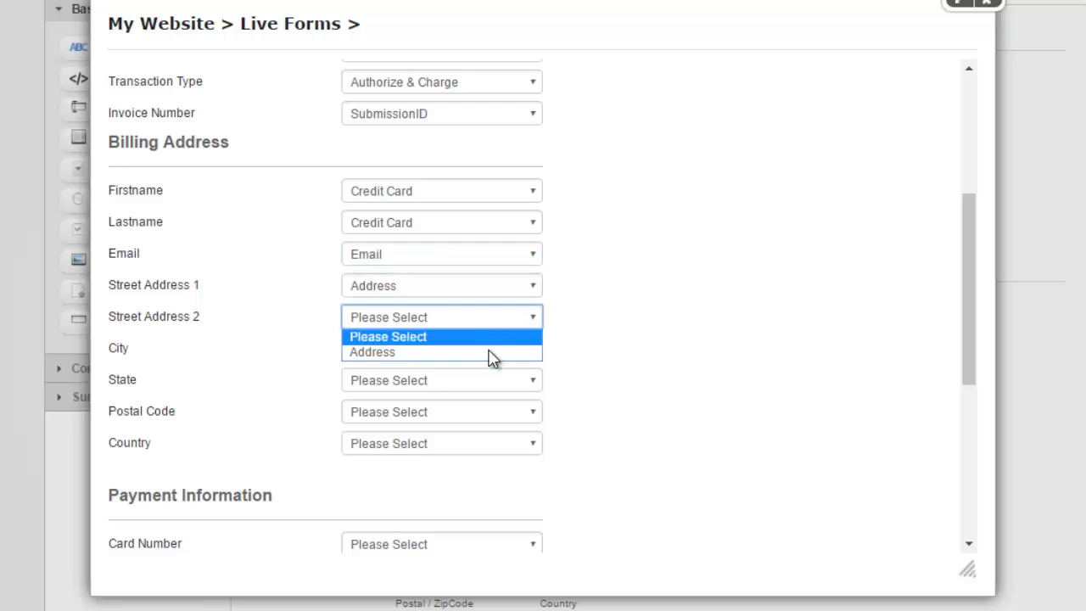
left_click(489, 352)
left_click(490, 348)
left_click(485, 386)
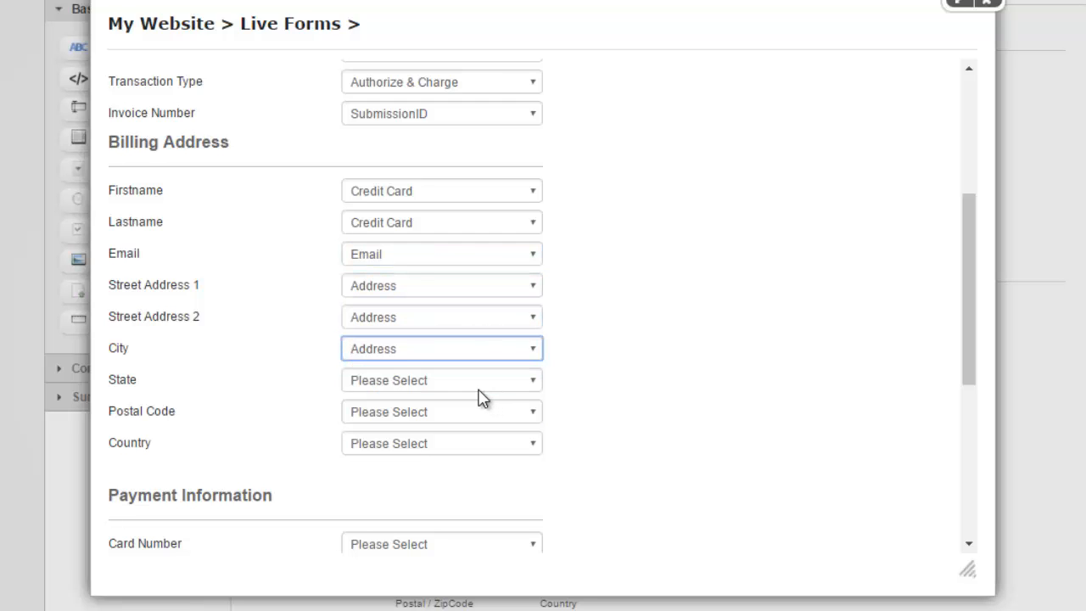
left_click(483, 387)
left_click(481, 402)
left_click(476, 388)
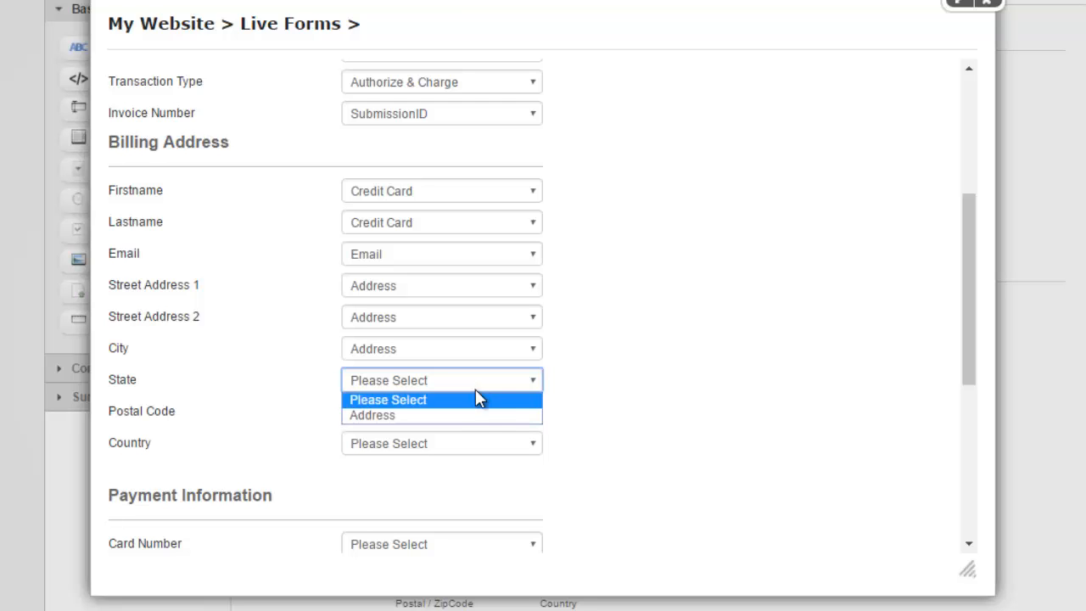
left_click(481, 415)
left_click(481, 414)
left_click(469, 449)
left_click(456, 446)
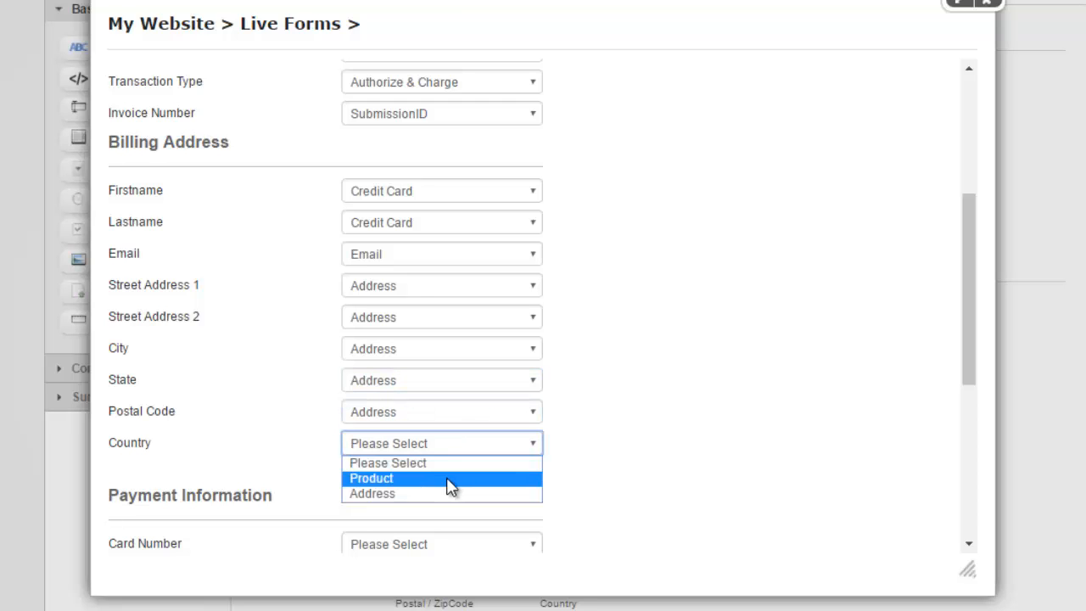
left_click(446, 493)
Map Card Number, Expiry Month, Expiry Year and CVV to the Credit Card field.
scroll(330, 393, "down", 3)
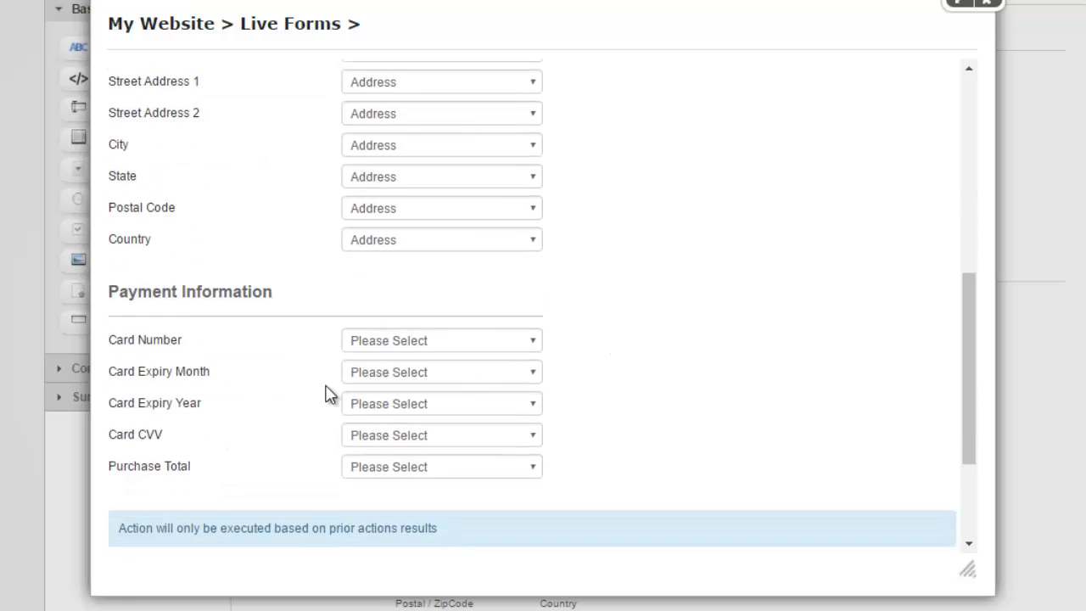
scroll(197, 392, "down", 2)
left_click(445, 240)
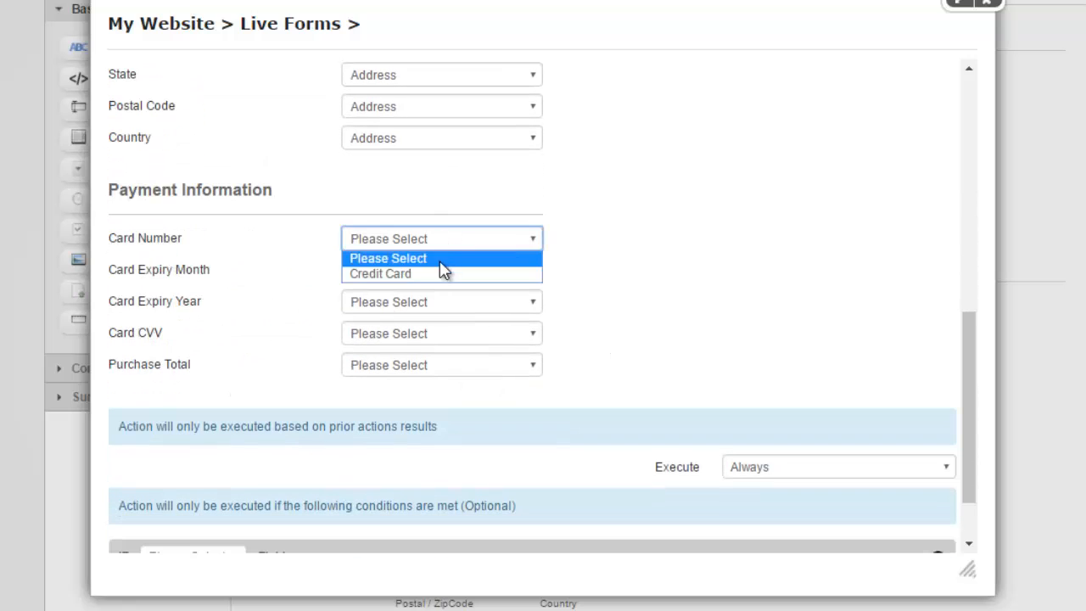
left_click(443, 272)
left_click(440, 271)
left_click(431, 307)
left_click(431, 302)
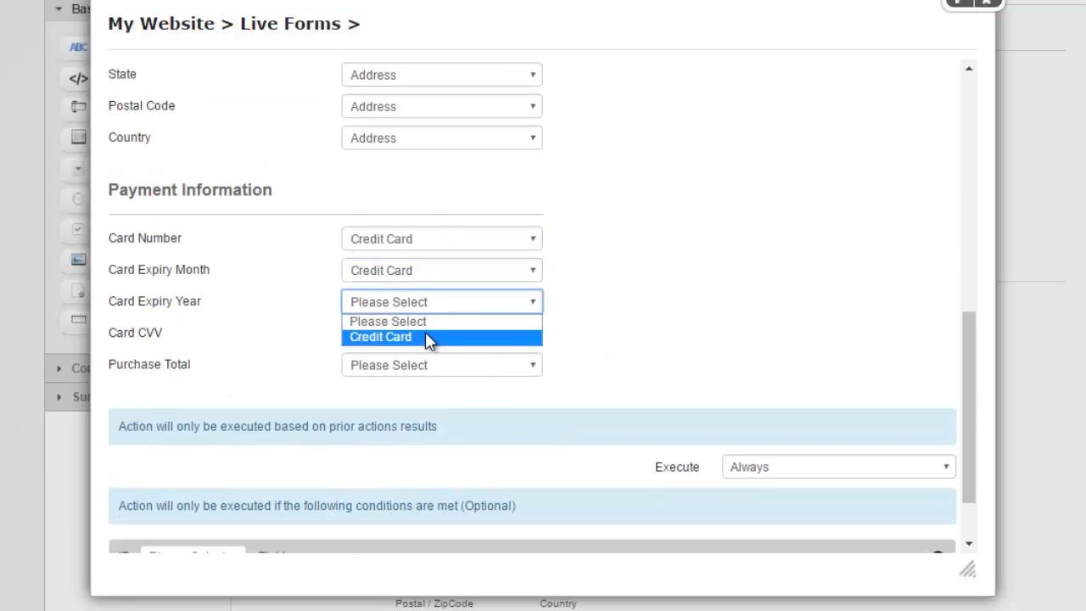
left_click(427, 337)
left_click(429, 333)
left_click(429, 338)
left_click(432, 368)
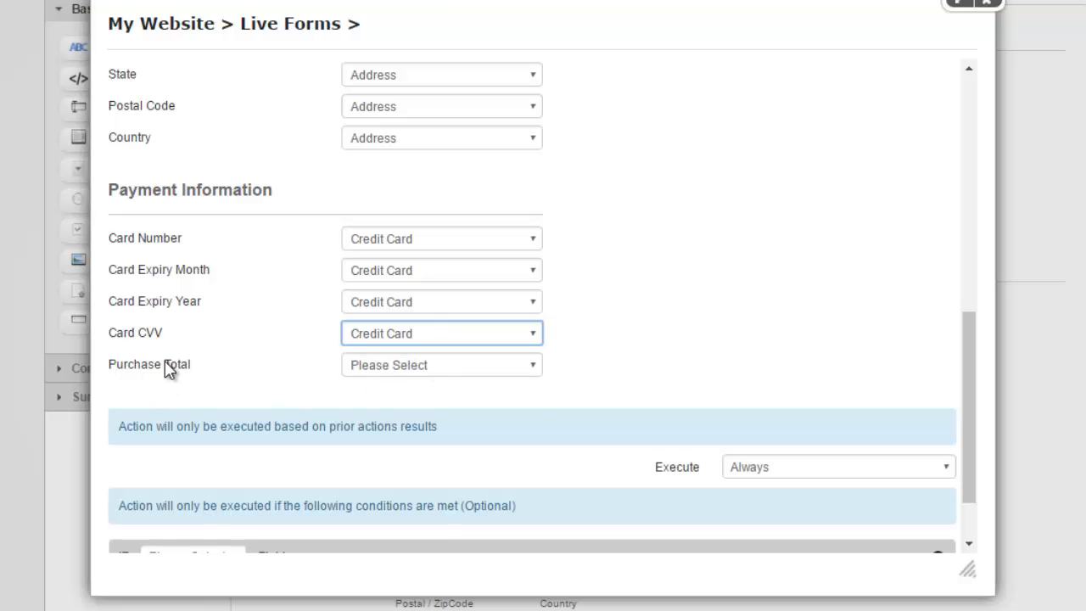
Map Purchase Total to the Amount field.
left_click(382, 367)
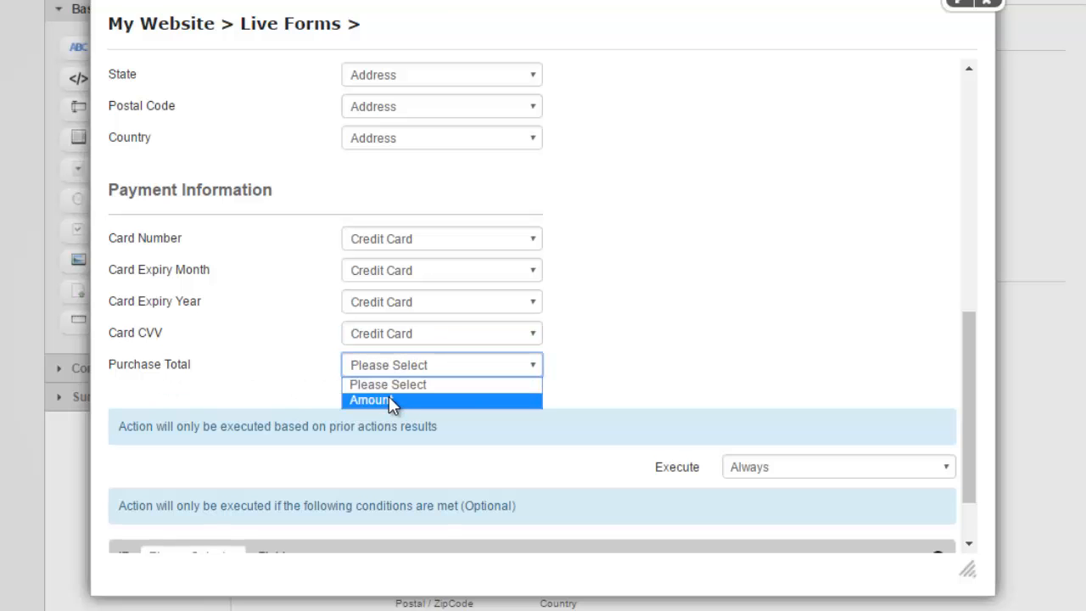
left_click(394, 400)
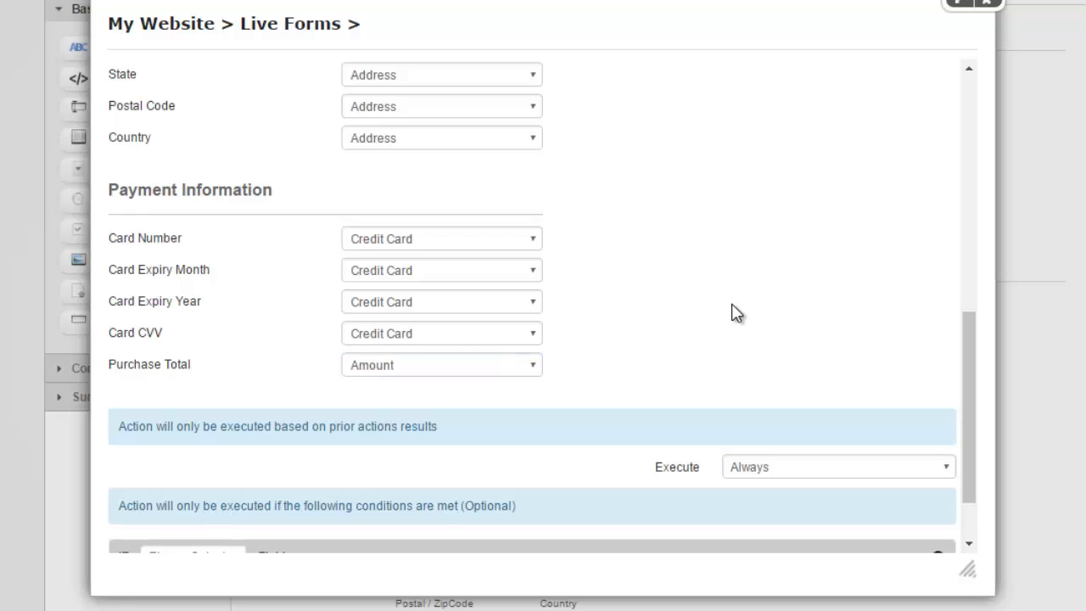
scroll(732, 307, "down", 2)
scroll(194, 510, "up", 1)
Save the Authorize payment action and add a new Show Message action.
scroll(272, 425, "down", 1)
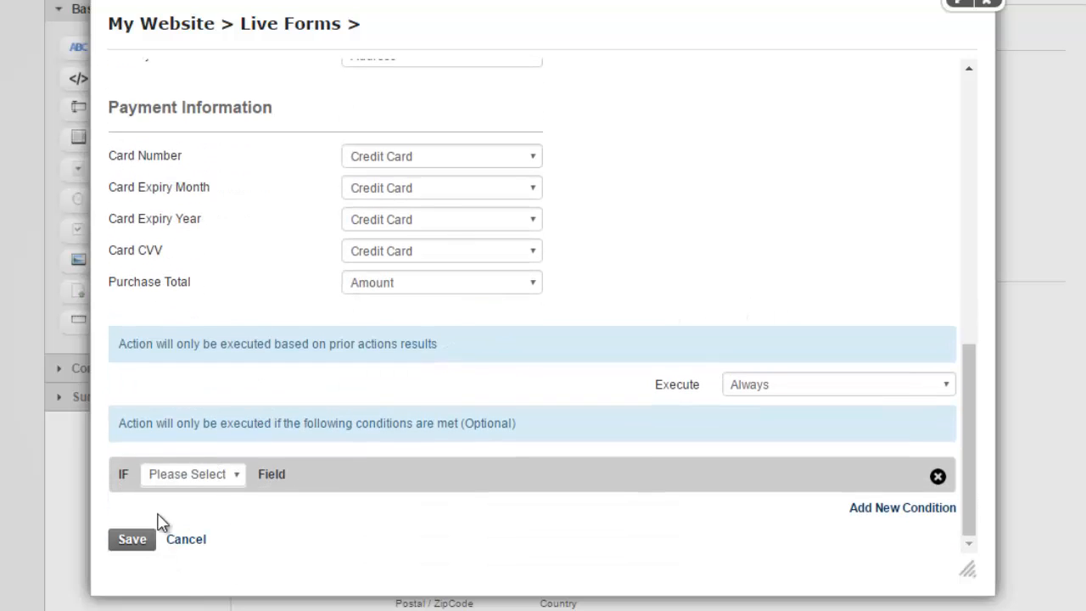
left_click(126, 540)
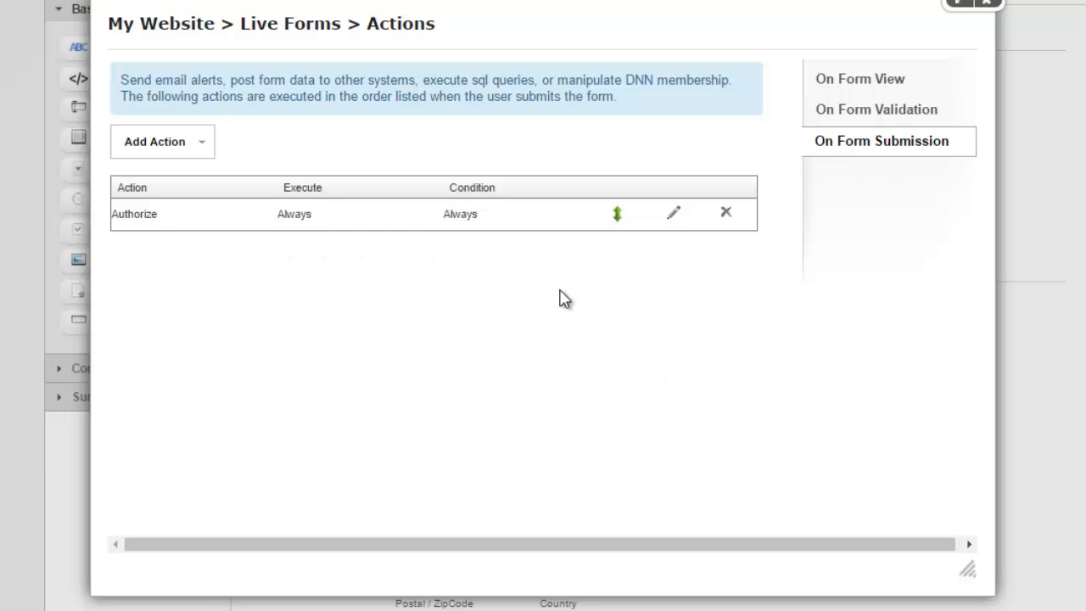
left_click(188, 157)
mouse_move(213, 349)
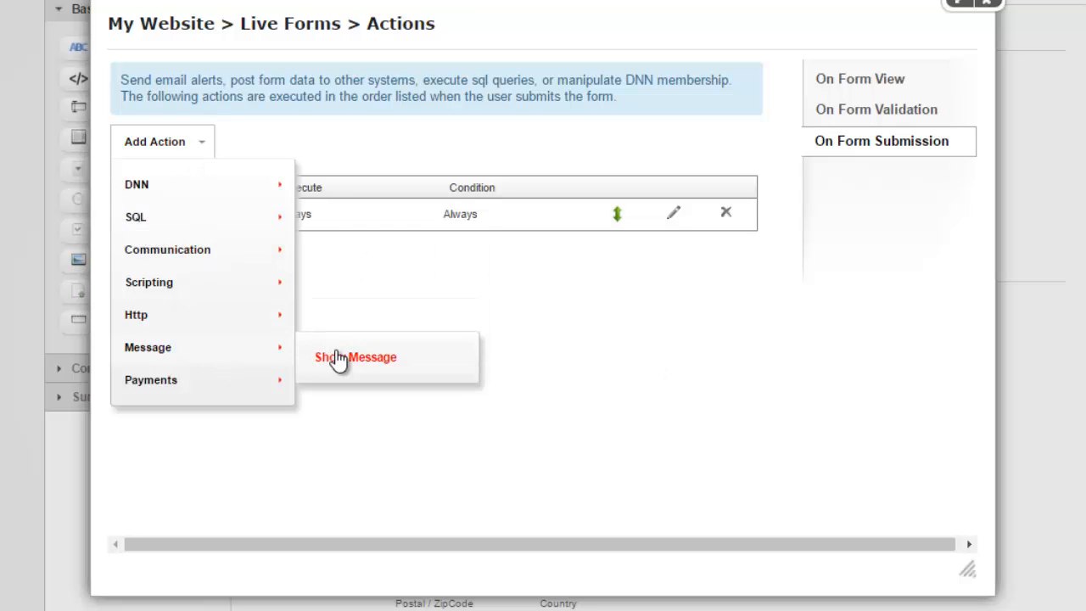
left_click(337, 356)
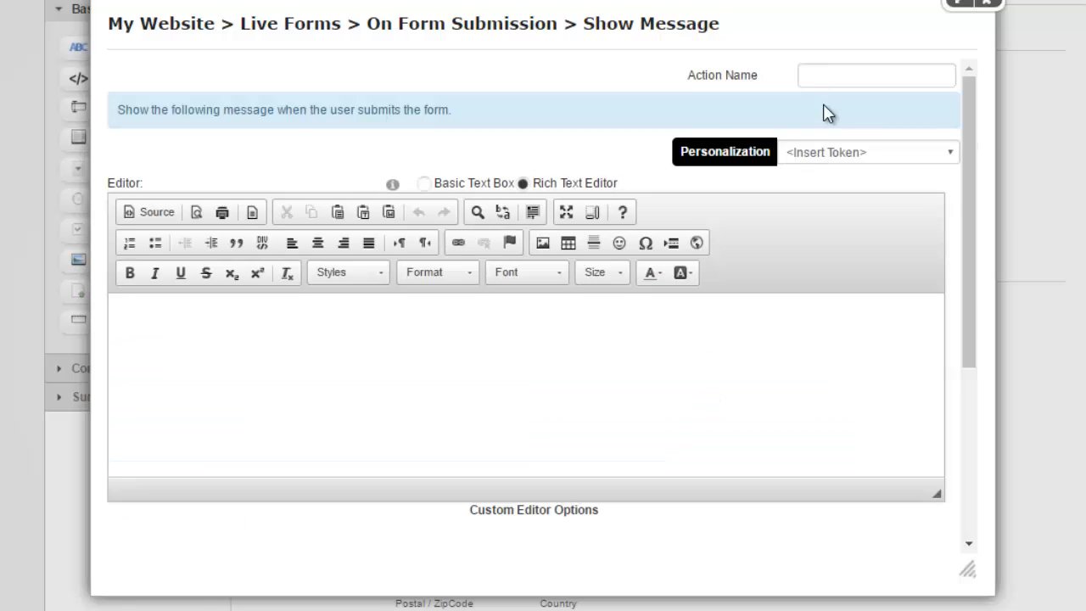
Name the message action Success and paste the Order placed / [Authorize:transId] text.
left_click(840, 78)
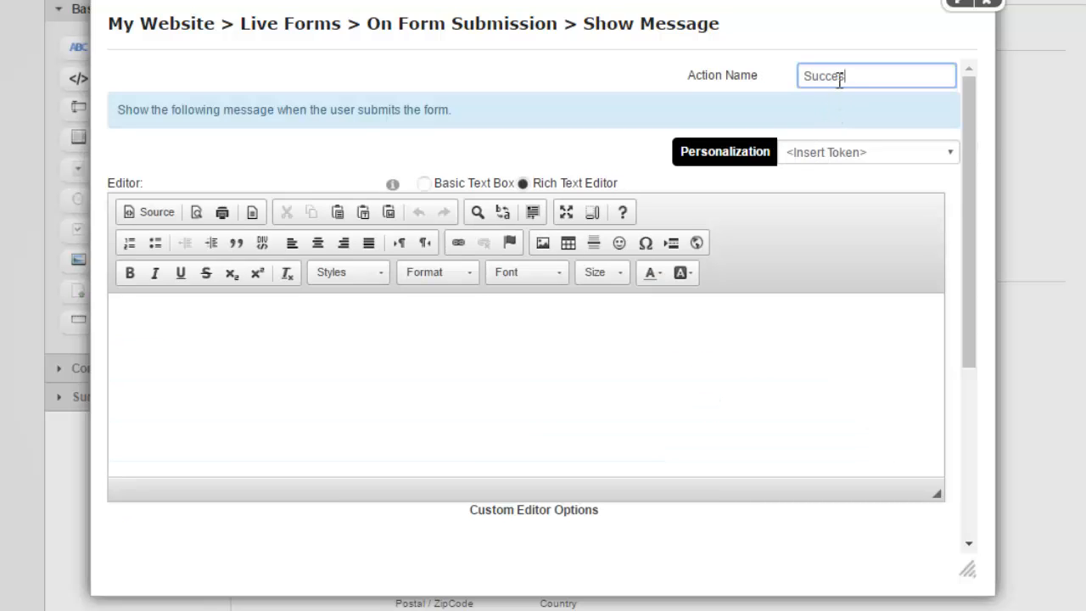
key("Tab")
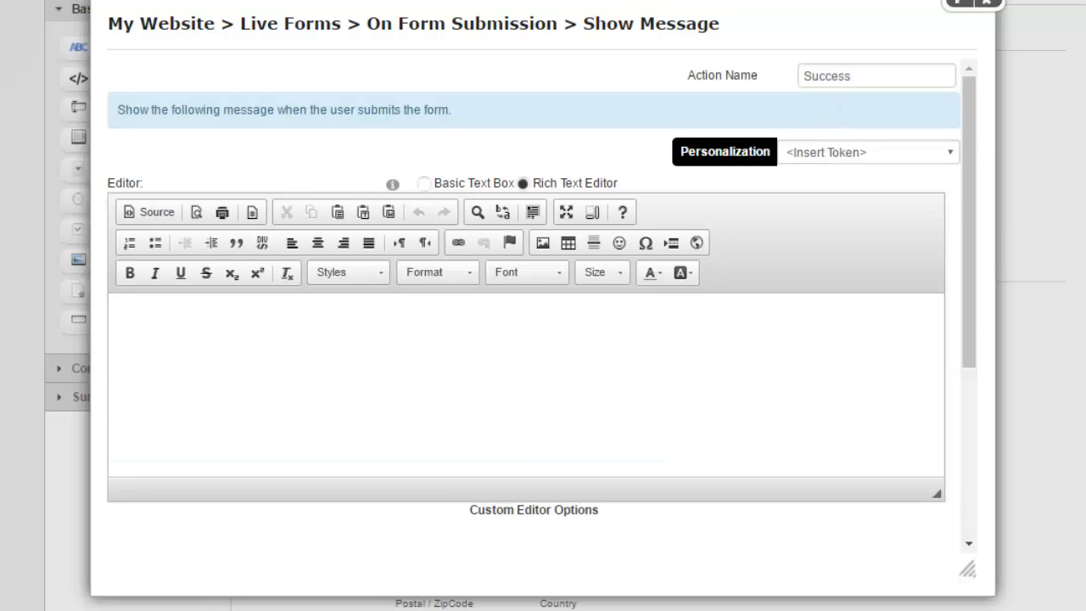
left_click(541, 415)
type("Order placed. Transaction ID: [Authorize:transId]")
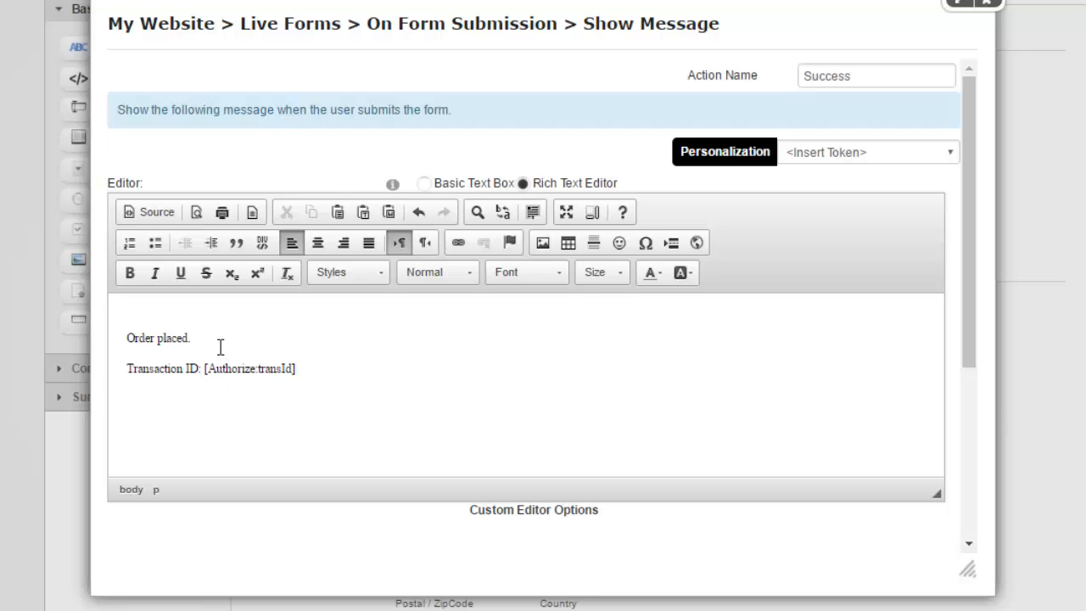
key("BackSpace")
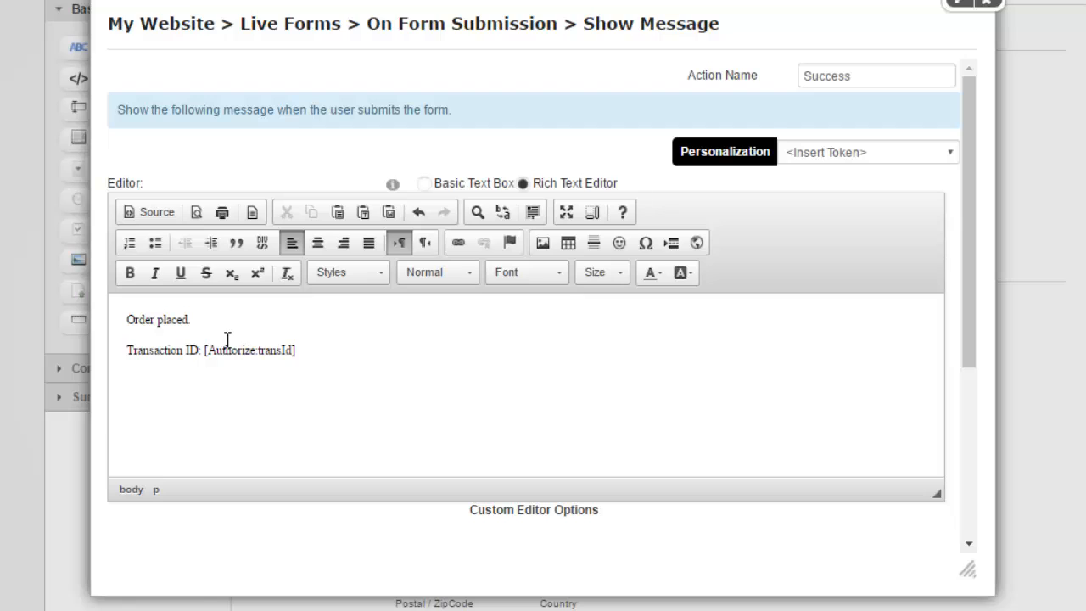
Make the "Order placed." line bold in the message body.
double_click(173, 350)
left_click(202, 351)
left_click_drag(208, 351, 311, 351)
left_click(301, 378)
double_click(272, 355)
left_click(278, 352)
left_click_drag(250, 350, 209, 355)
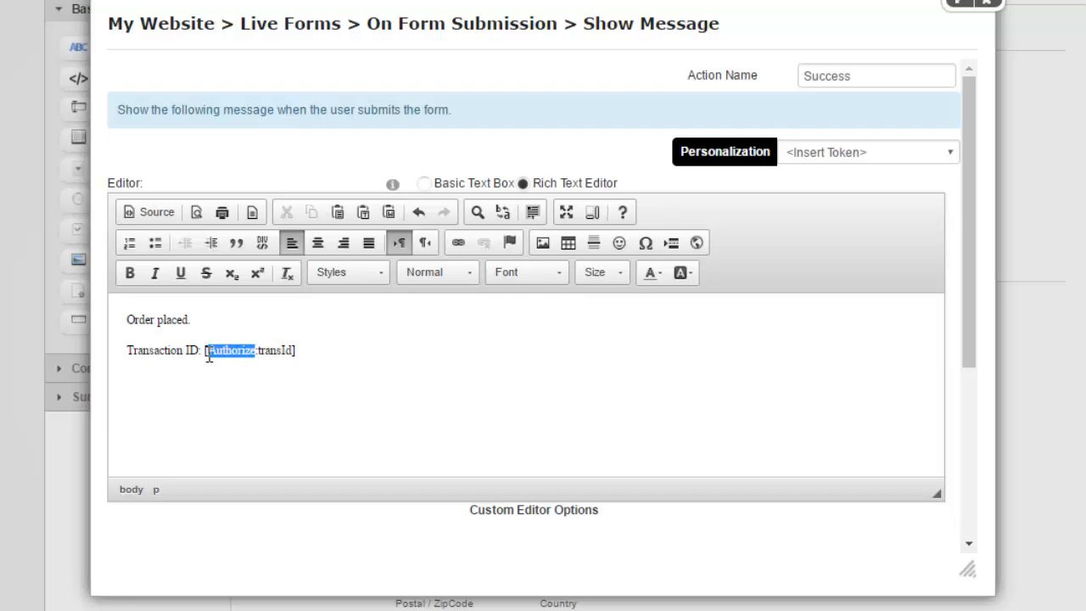
left_click(277, 410)
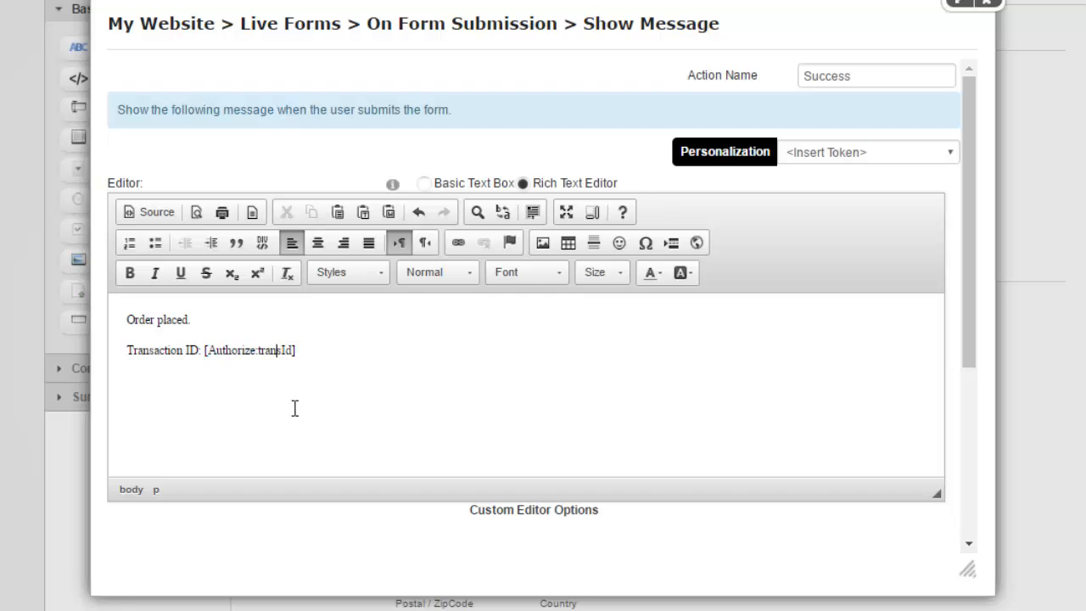
double_click(266, 355)
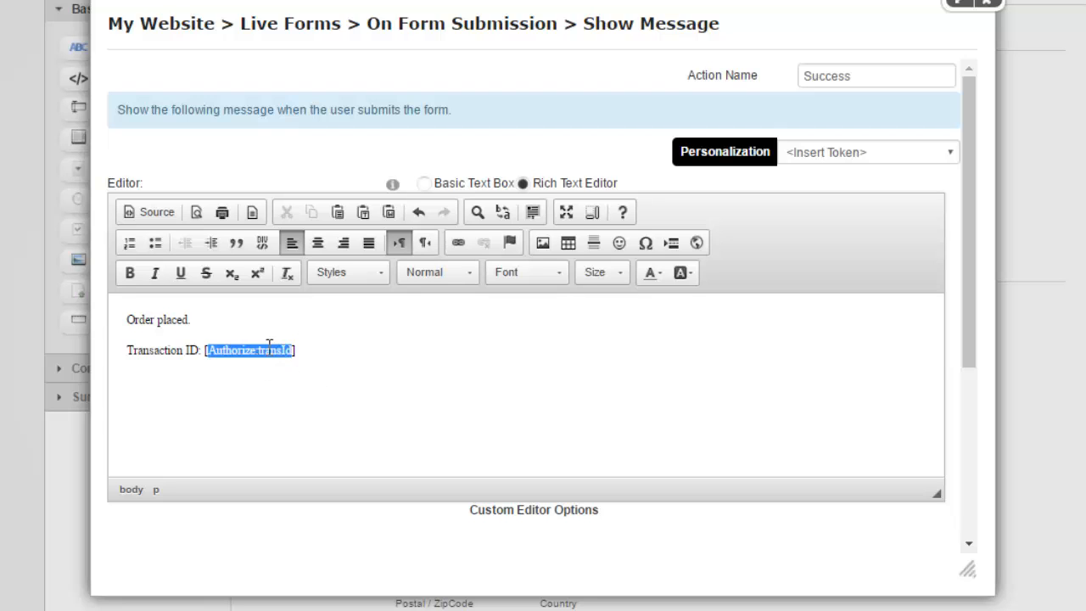
left_click(269, 393)
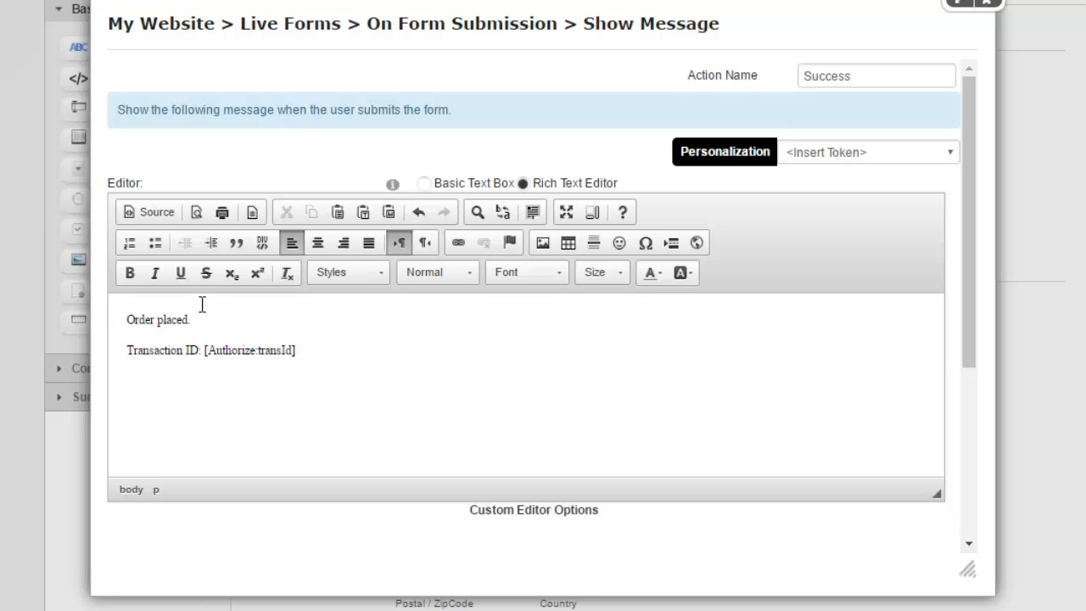
left_click(109, 331, "shift")
key("ctrl+b")
left_click(320, 376)
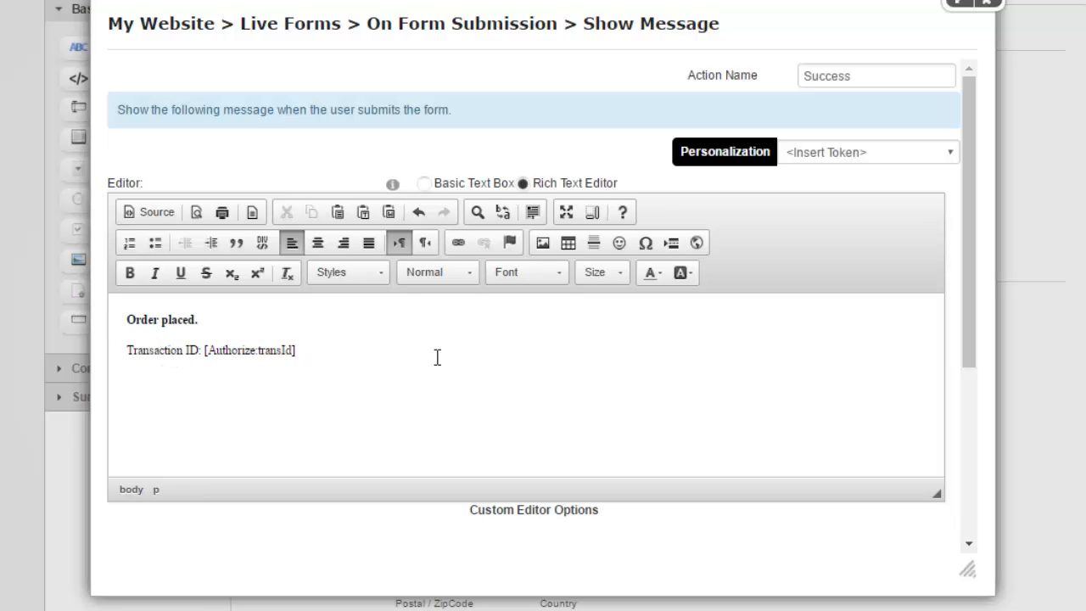
Set Execute to 'If immediately prior action is successful' and add the Success action.
scroll(501, 357, "down", 3)
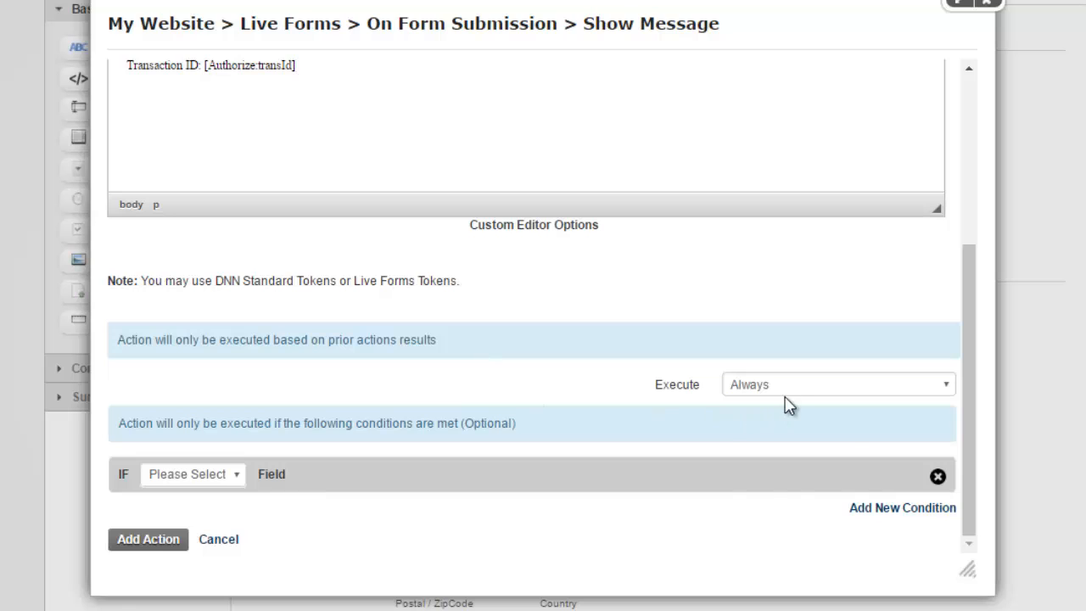
left_click(788, 393)
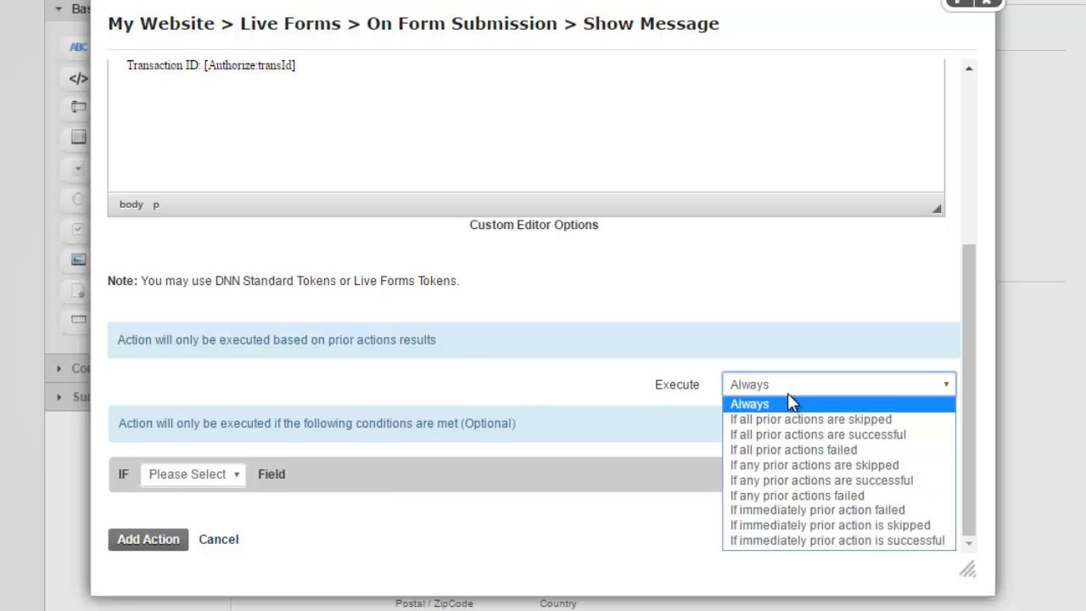
left_click(779, 542)
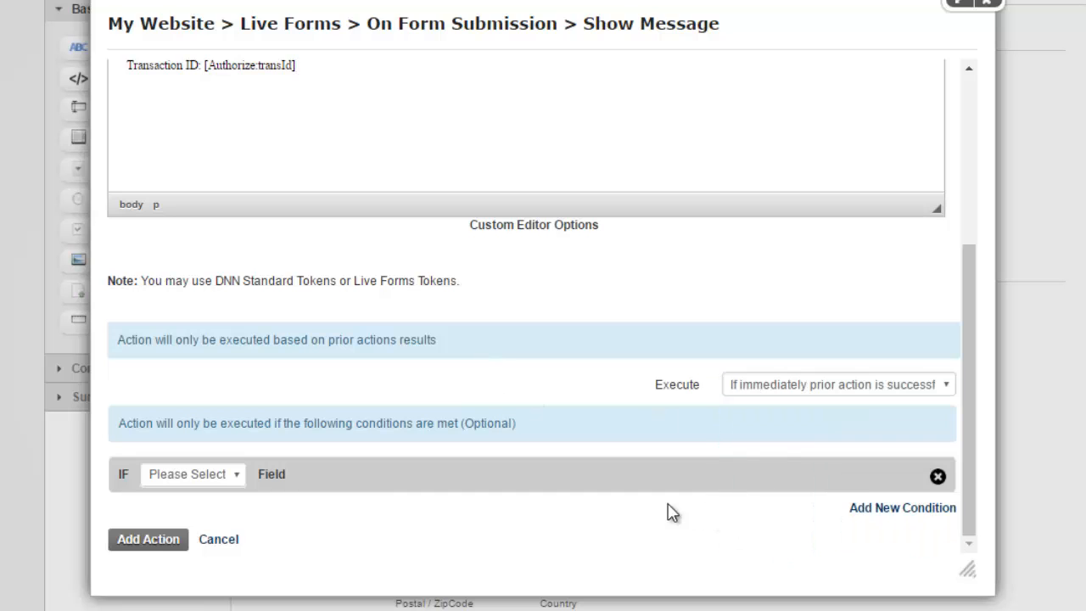
left_click(150, 540)
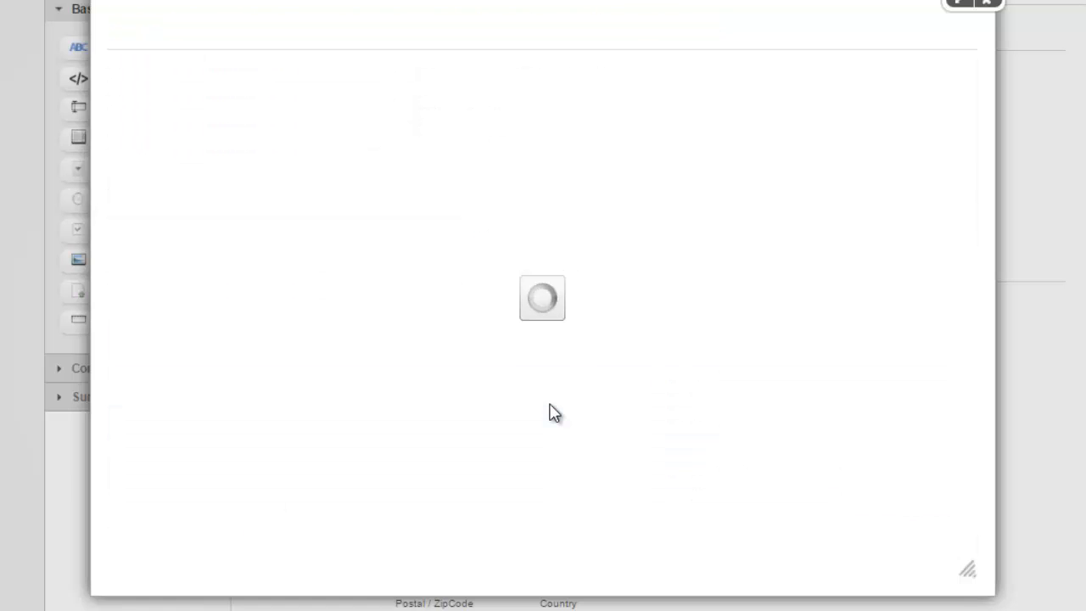
Add another Show Message action containing the pasted order-error text.
left_click(204, 153)
mouse_move(207, 345)
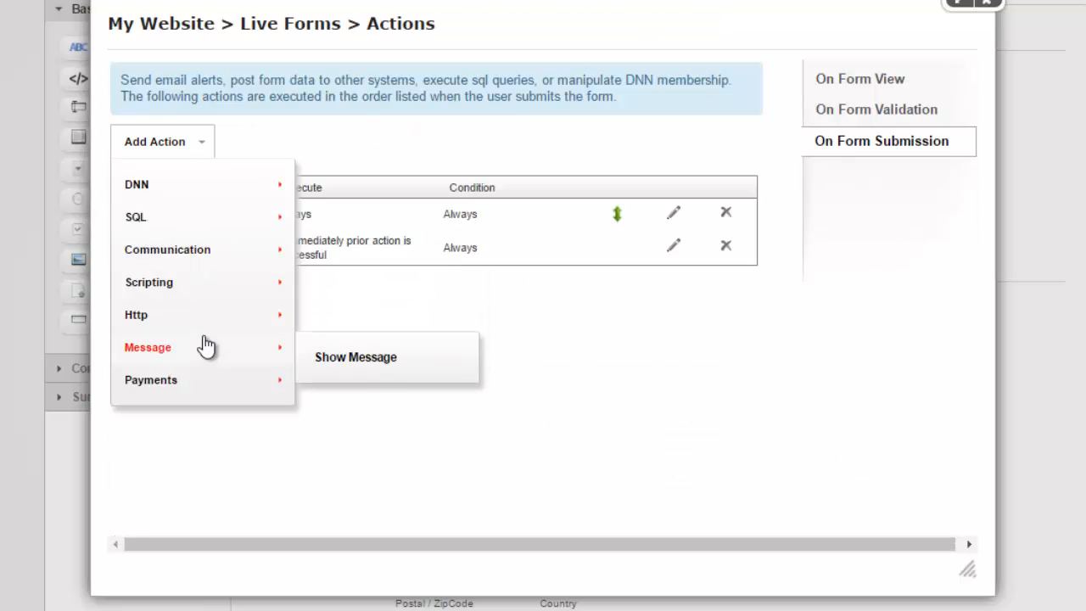
left_click(331, 364)
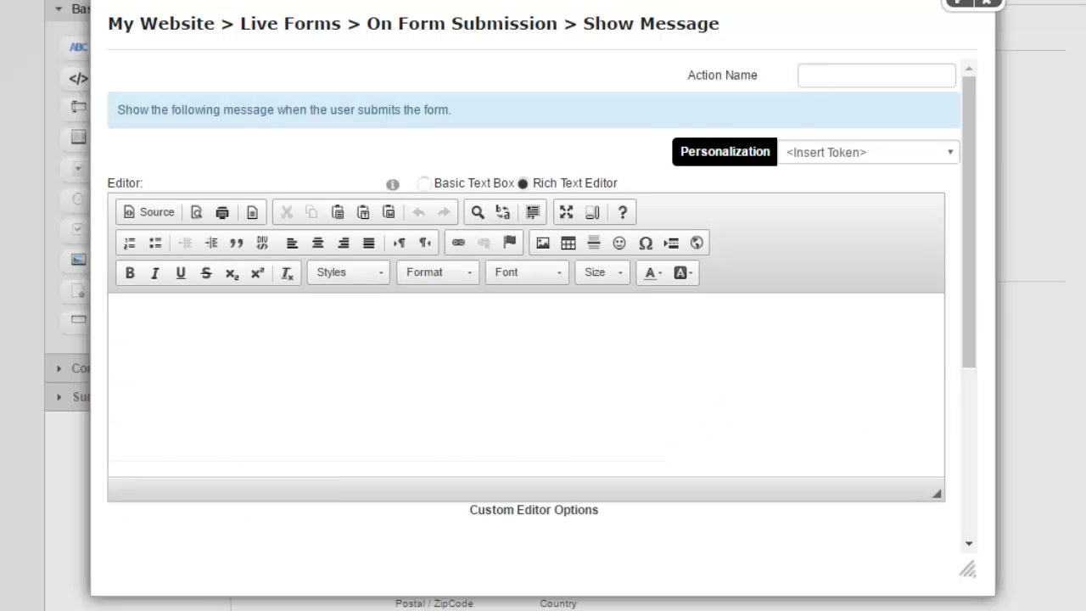
left_click(520, 326)
type("There was an error placing your order. Please contact us to place your order.")
key("BackSpace")
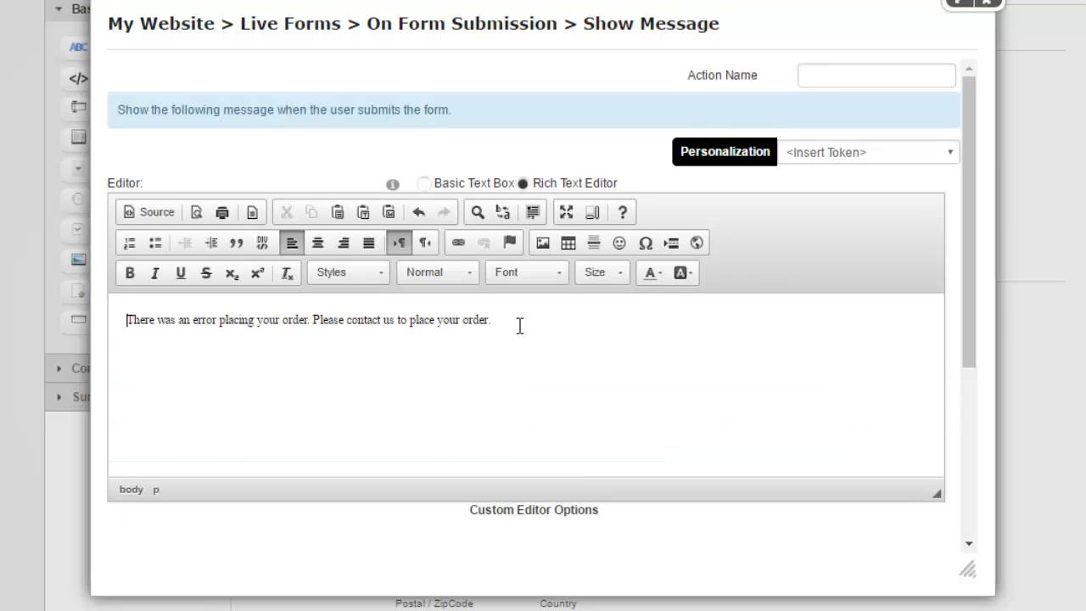
Name it Error, run it 'If any prior actions failed', add it, and close the actions list.
left_click(826, 83)
type("Error")
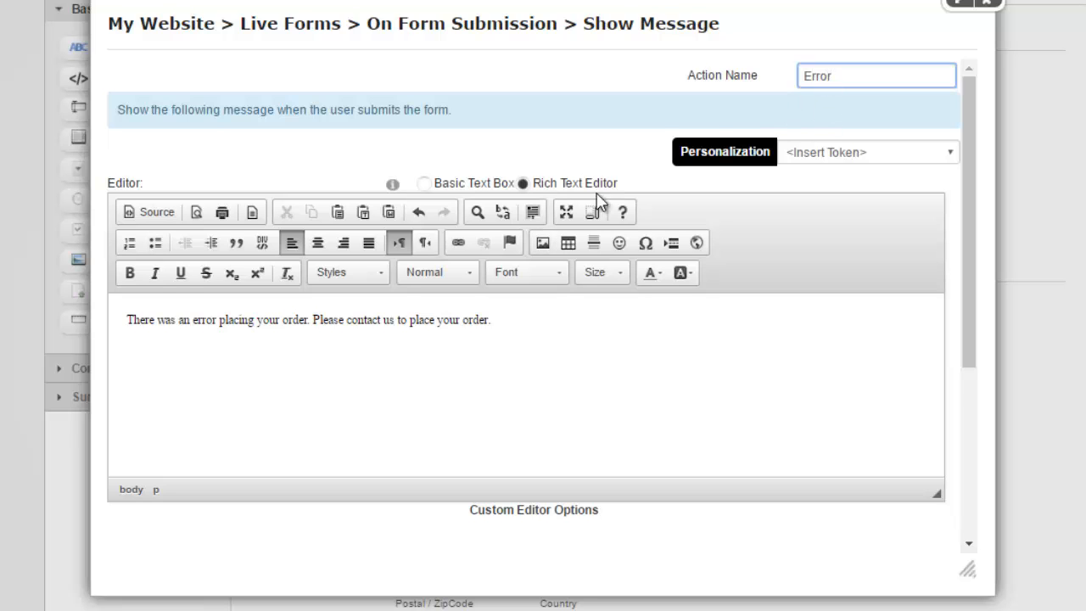
scroll(791, 390, "down", 4)
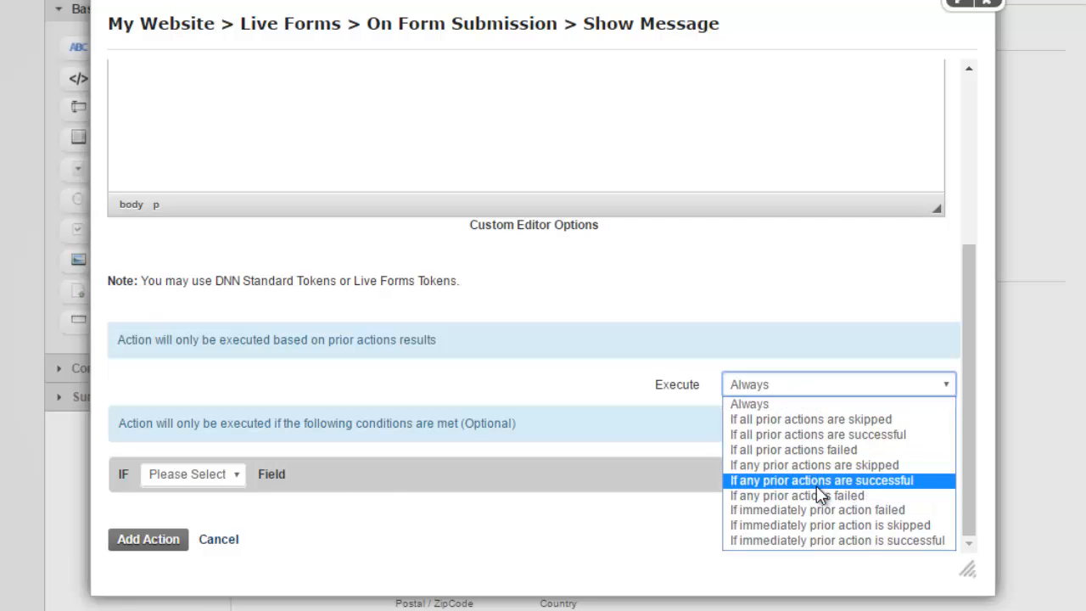
left_click(836, 496)
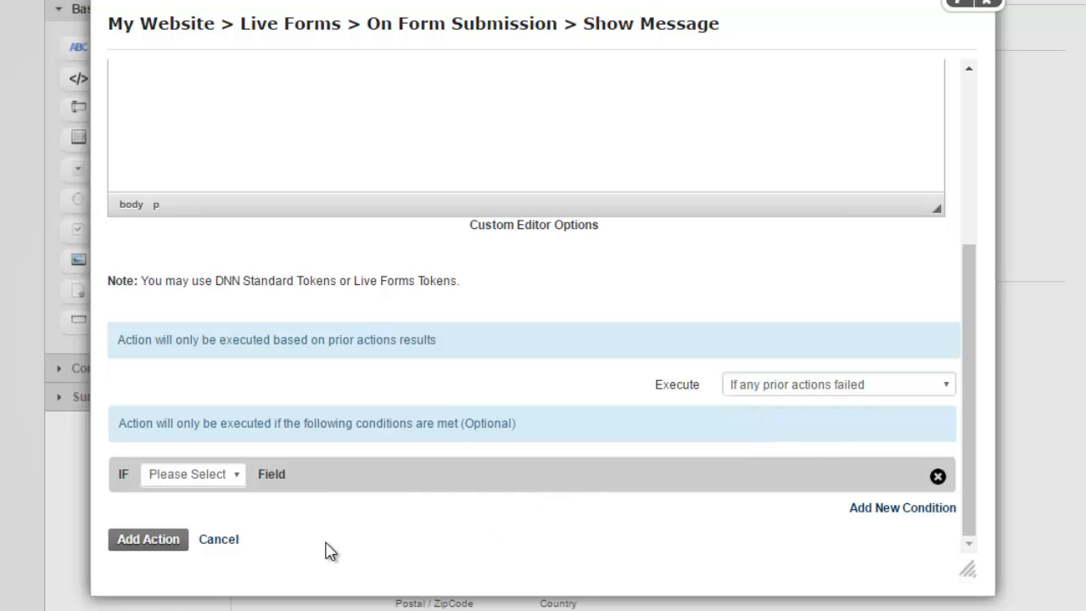
left_click(159, 547)
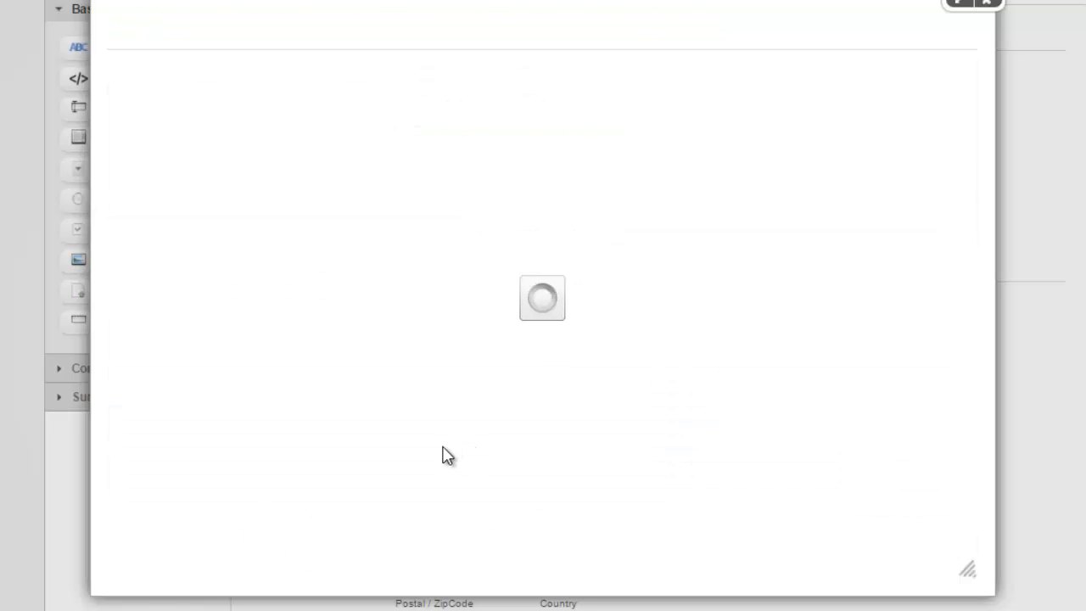
left_click(985, 5)
Save the form, view it live, and choose iPhone 6s as the product.
left_click(132, 76)
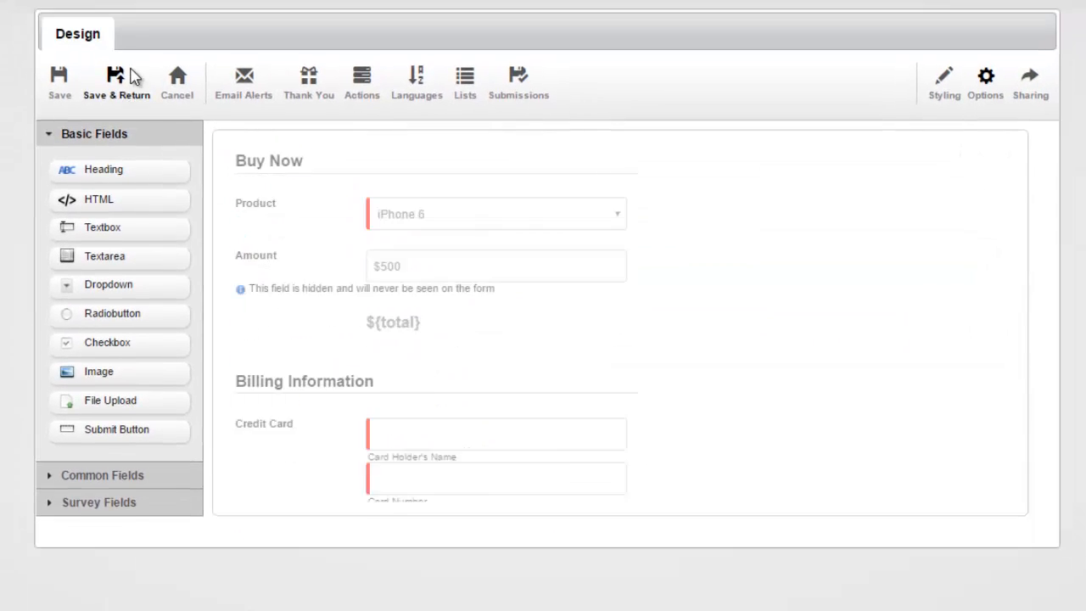
scroll(721, 243, "down", 3)
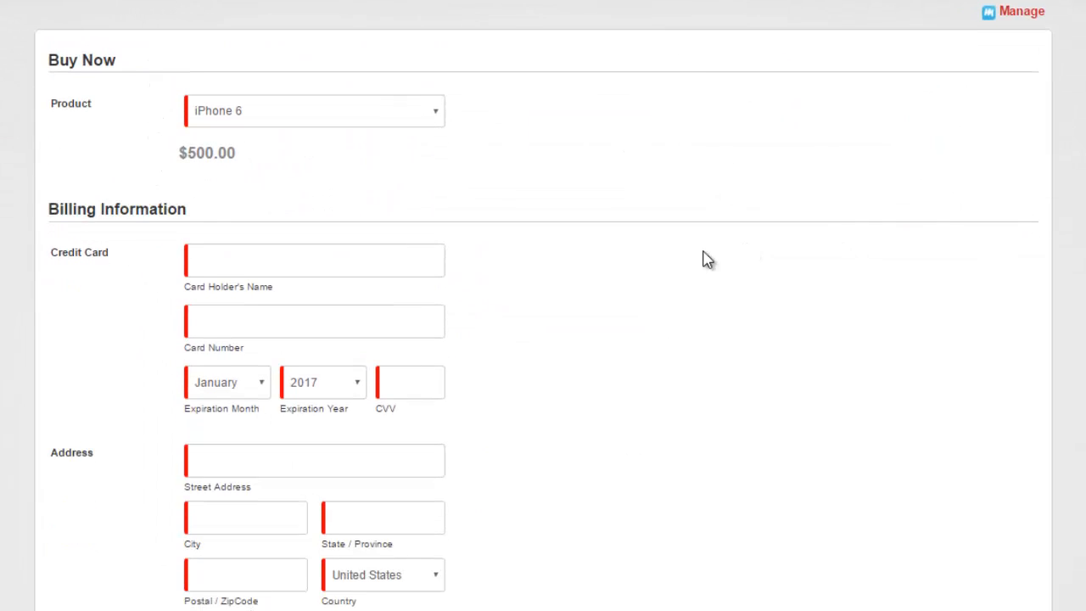
left_click(312, 28)
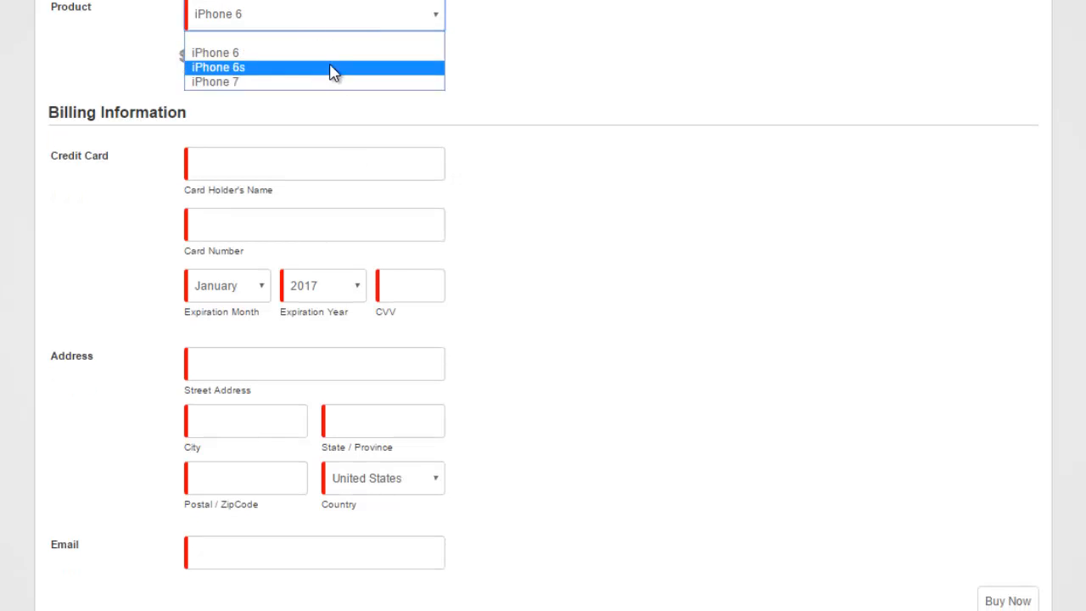
left_click(334, 70)
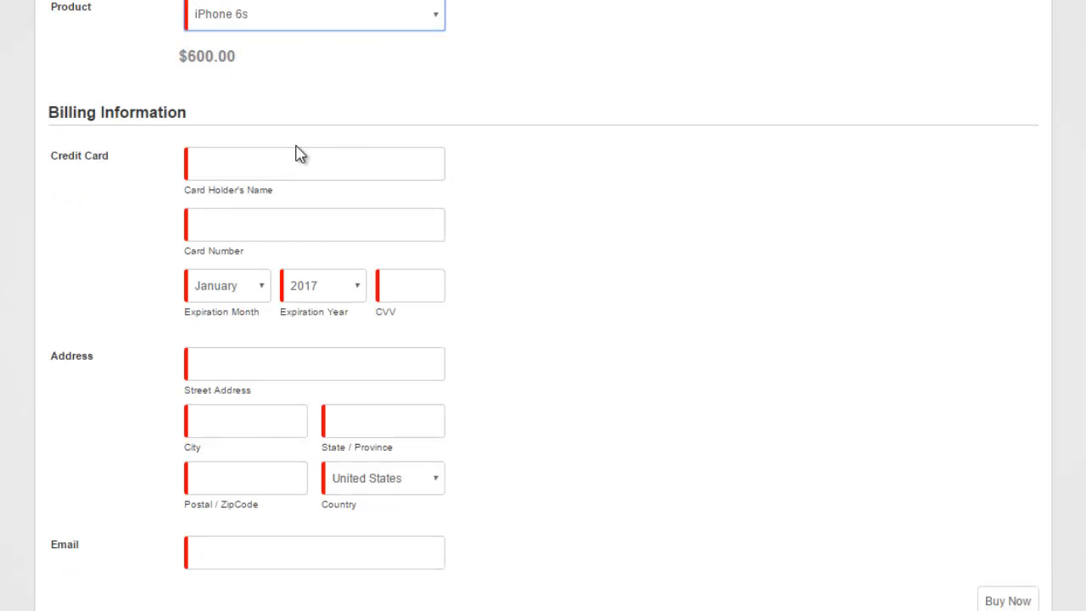
Enter the card holder's name, the pasted test card number, expiration year 2020 and the CVV.
left_click(417, 175)
type("J")
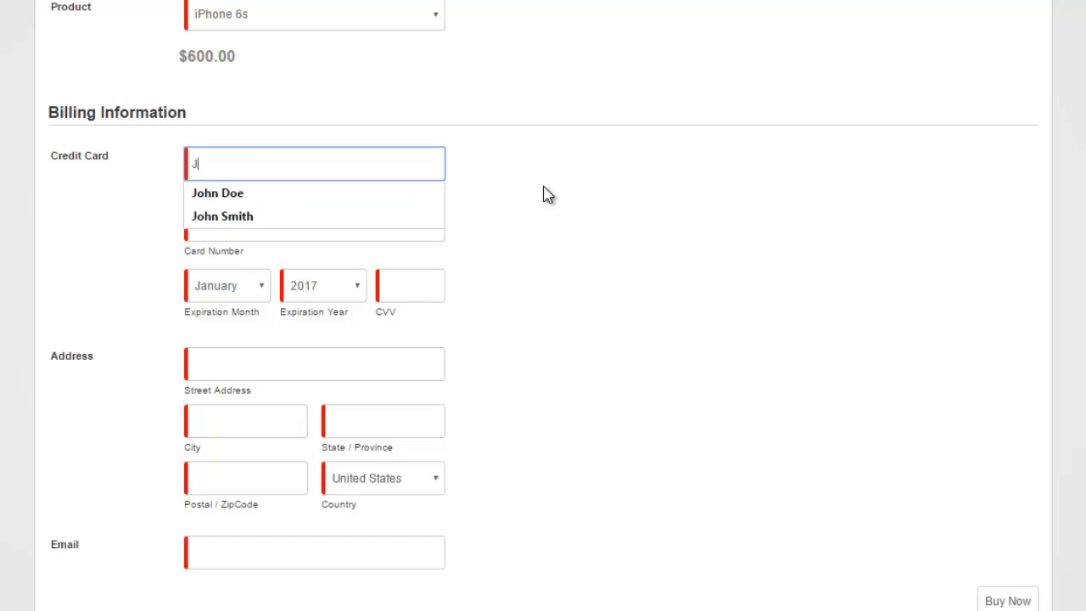
type("ohn Doe")
key("Tab")
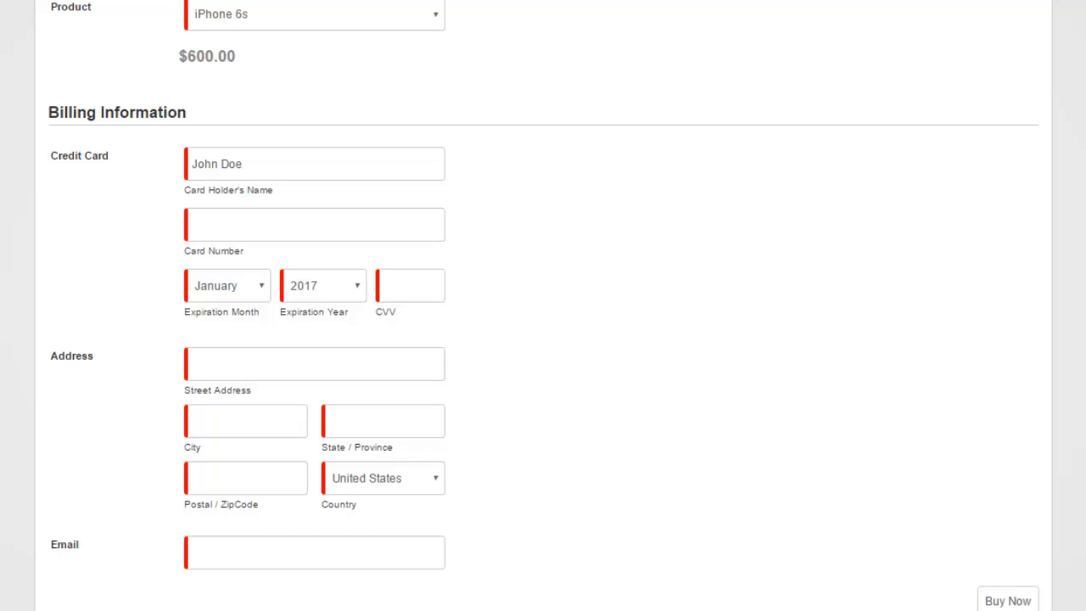
left_click(226, 230)
key("ctrl+v")
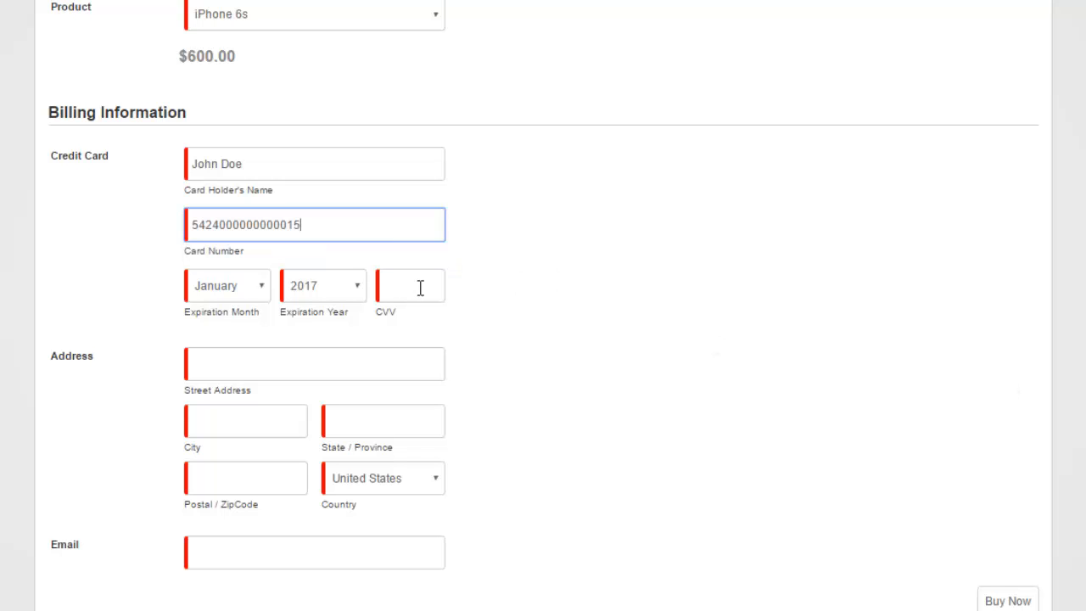
left_click(342, 295)
left_click(340, 355)
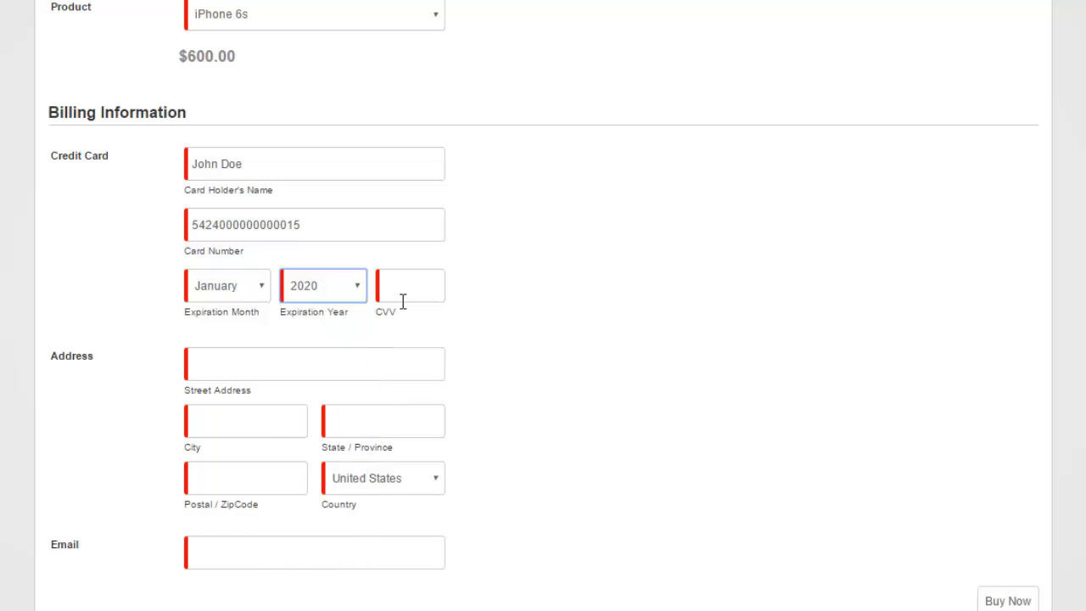
left_click(402, 297)
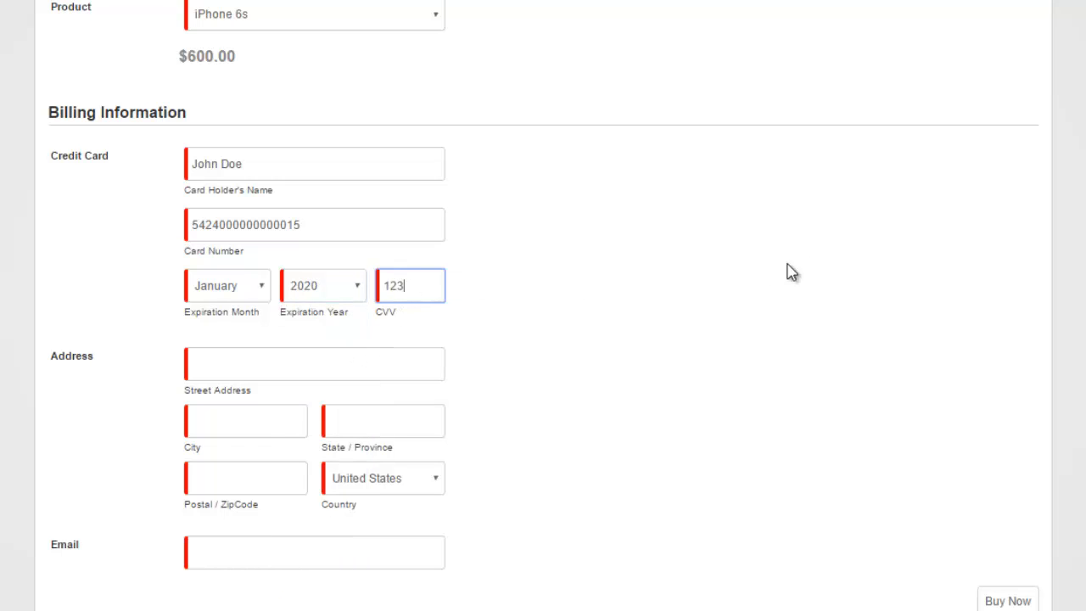
left_click(618, 336)
Fill in the billing street, city, state, postal code and e-mail, then place the test order.
left_click(281, 364)
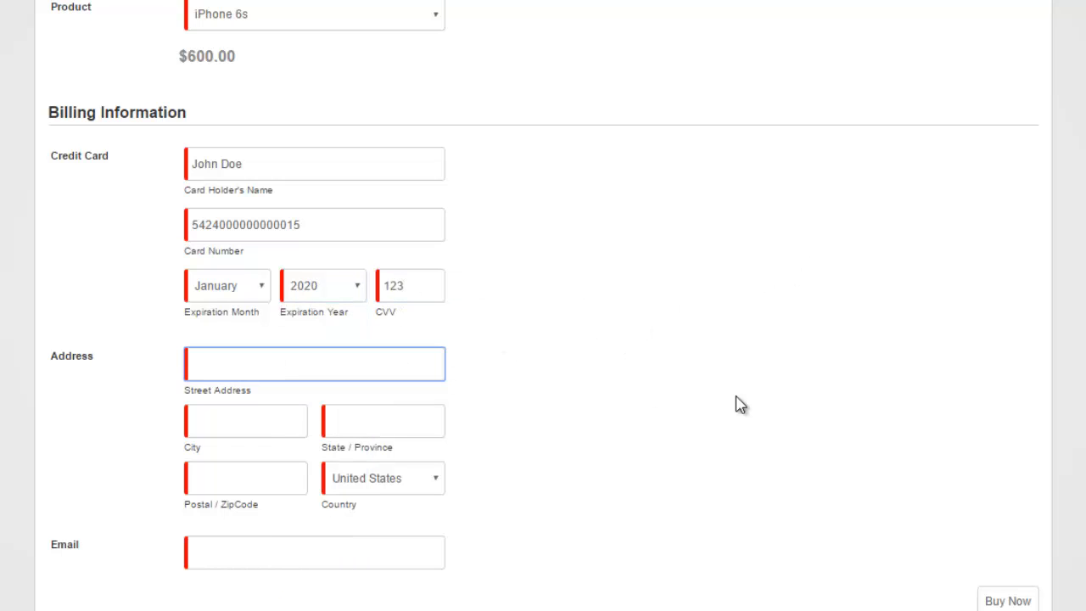
type("1 La")
key("Down")
key("Tab")
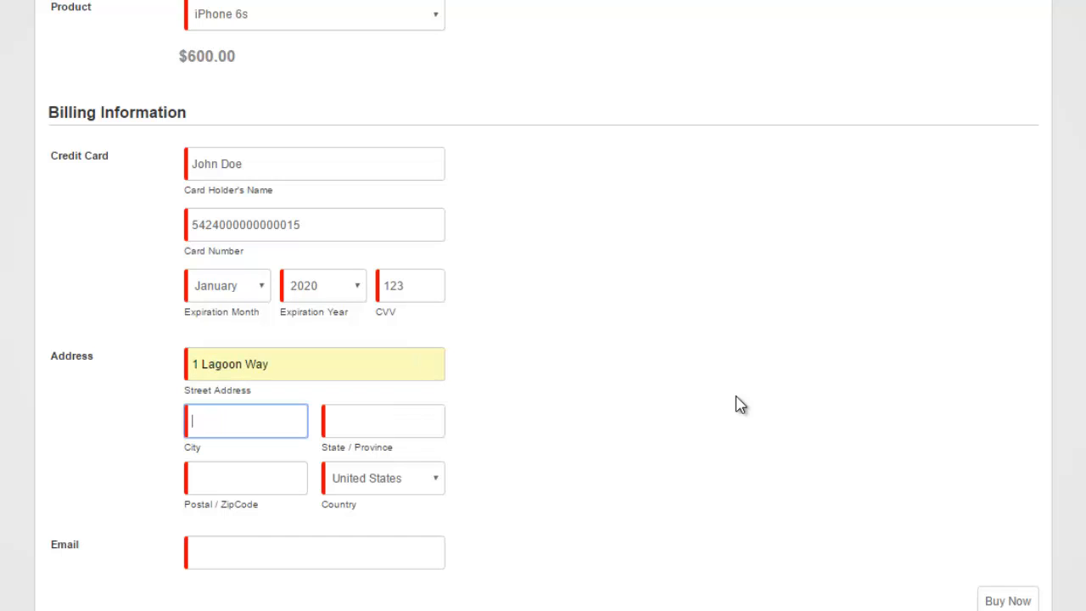
type("Irvine")
key("Tab")
type("CA")
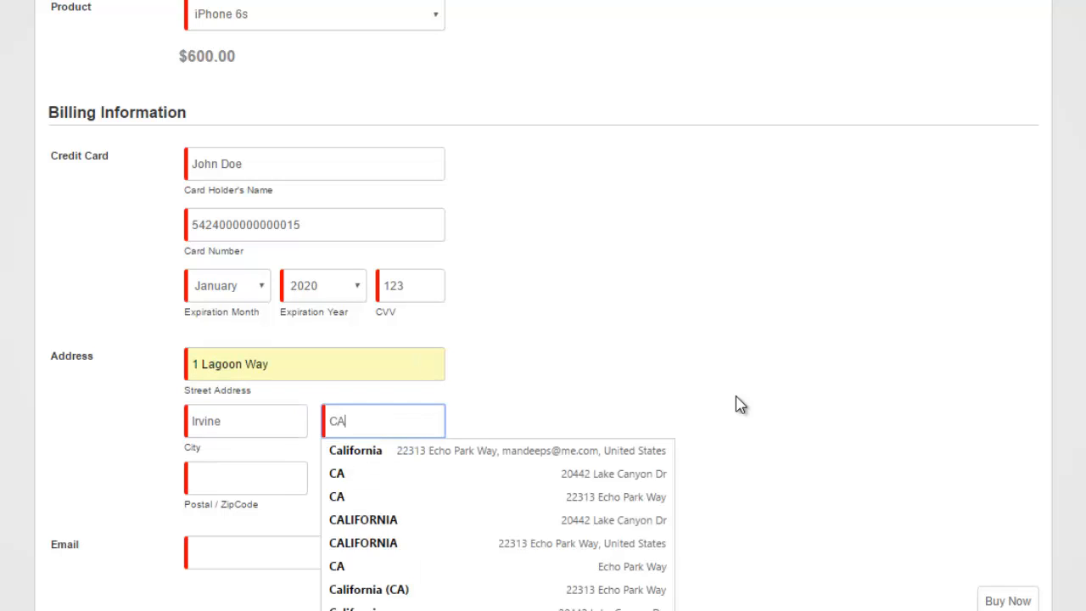
key("Tab")
type("9191")
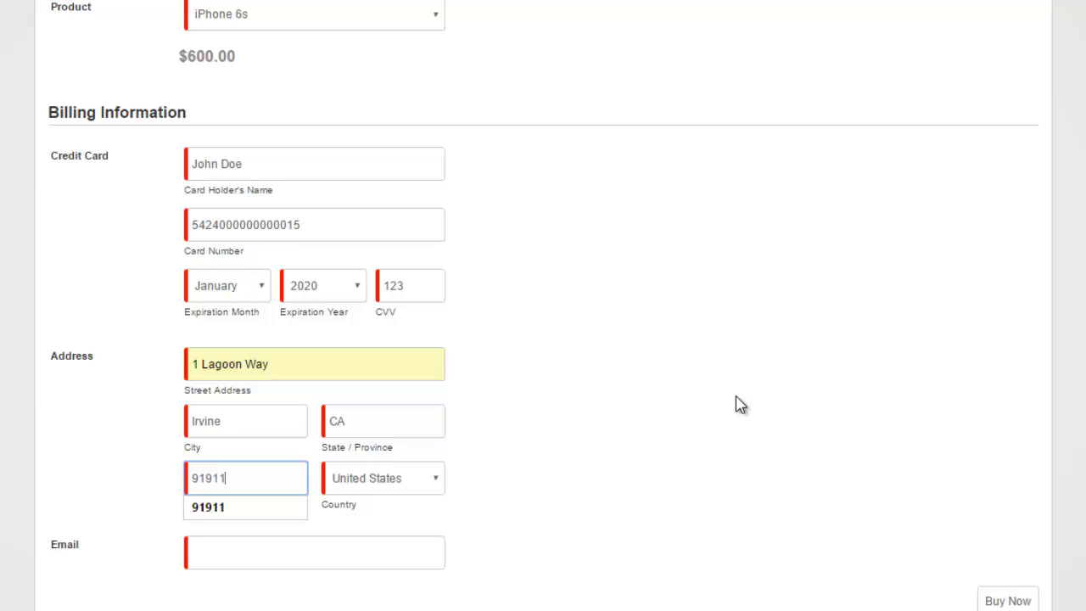
type("1")
key("Tab")
key("Tab")
type("j")
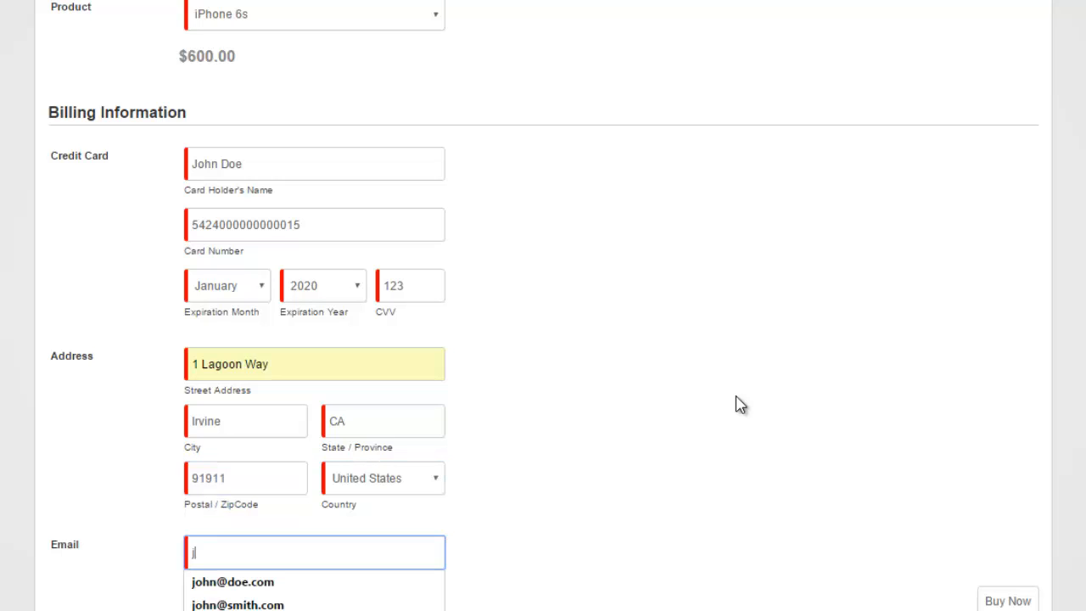
type("ohn@doe.com")
key("Tab")
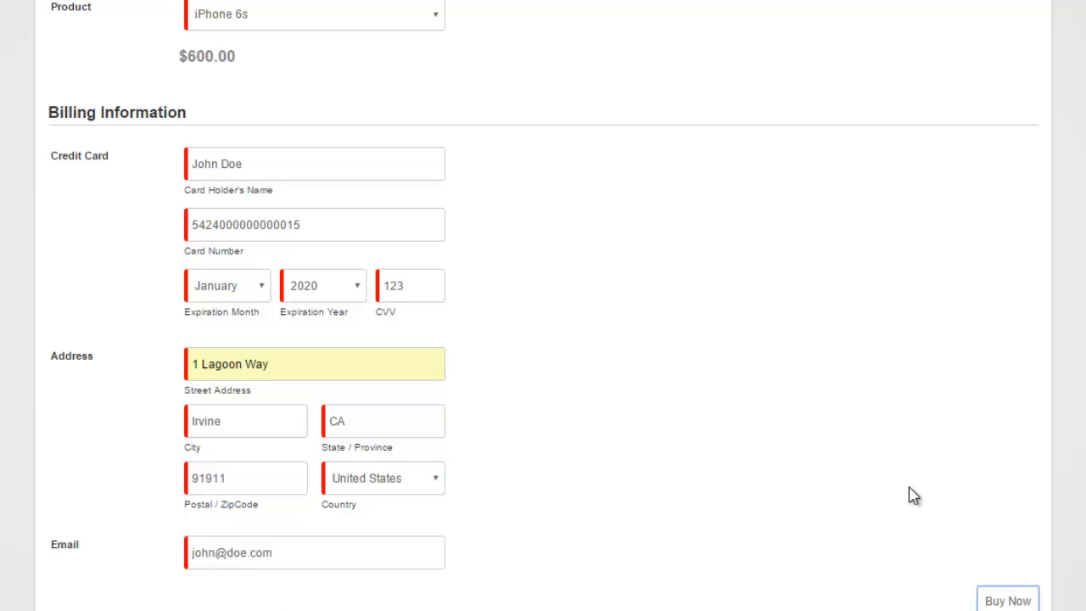
left_click(1027, 599)
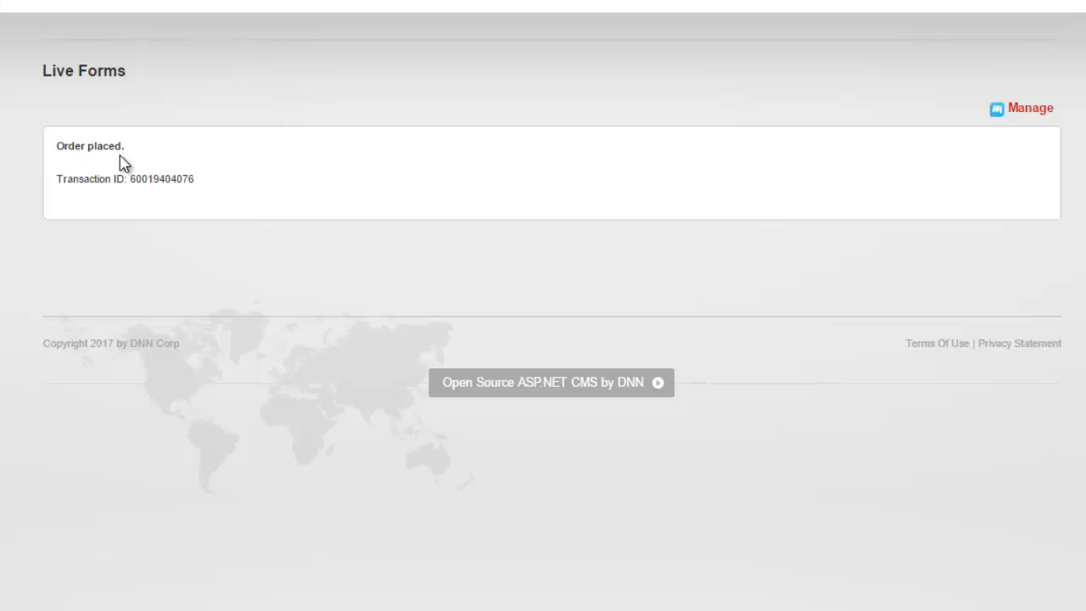
Select the transaction ID on the 'Order placed.' message to check it, then open Manage submissions.
double_click(132, 178)
left_click(396, 257)
left_click(1031, 111)
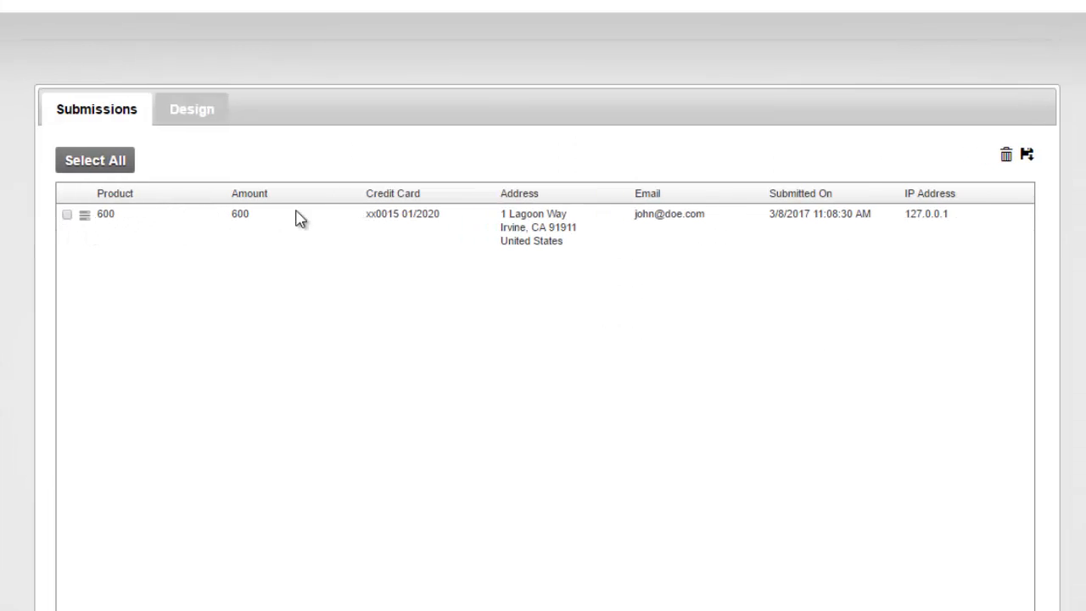
left_click(86, 217)
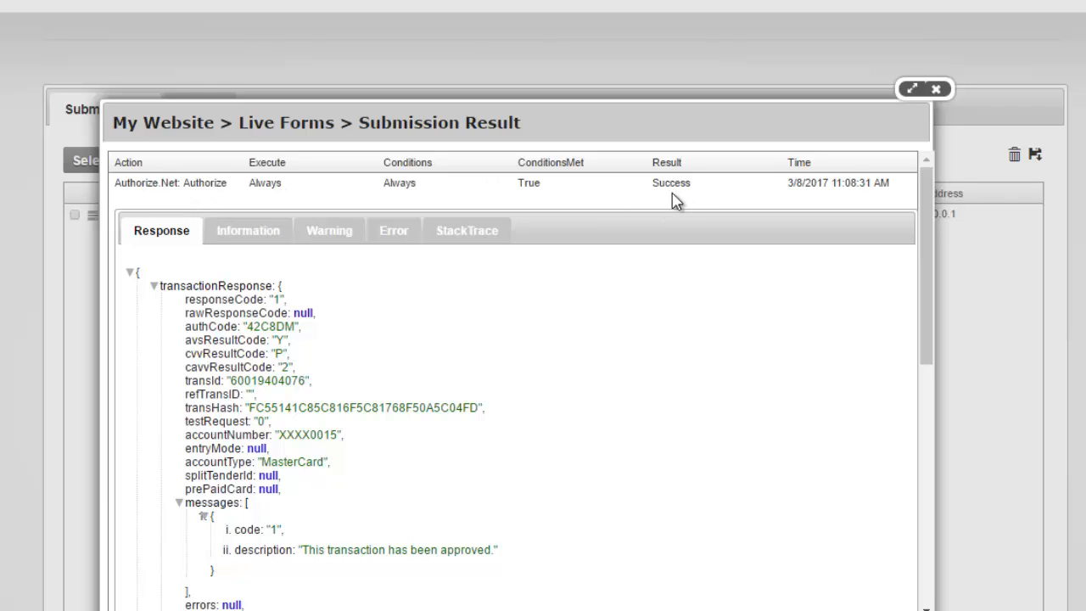
scroll(221, 293, "down", 1)
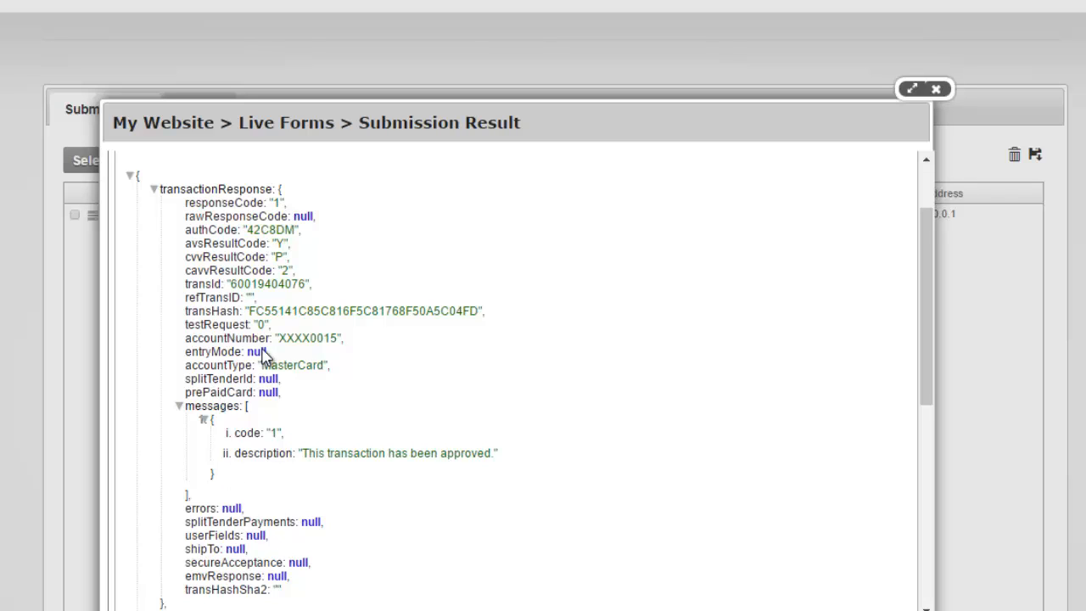
double_click(204, 285)
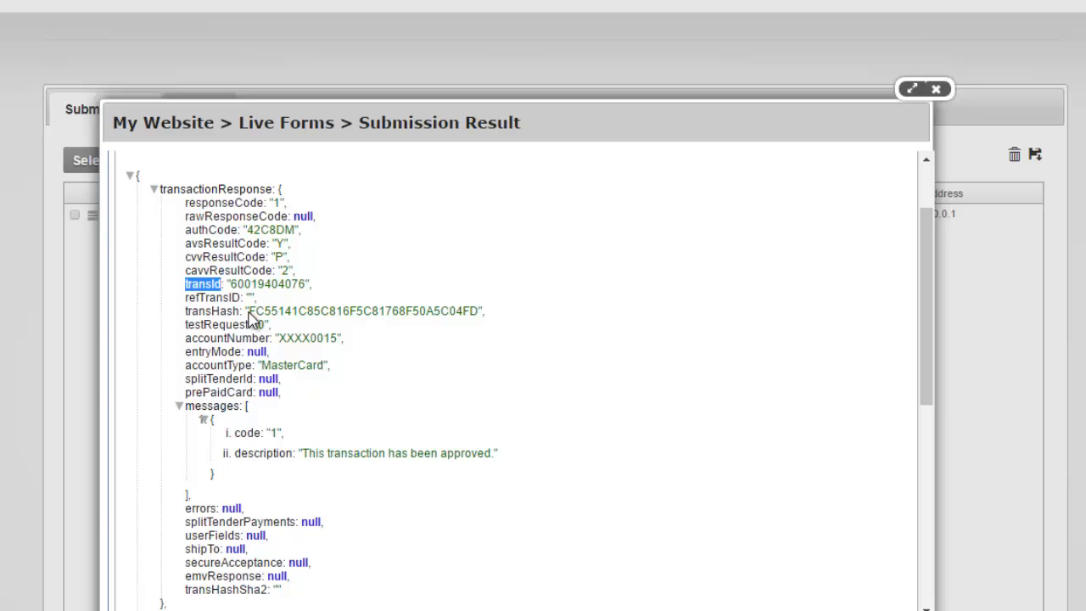
scroll(254, 244, "down", 1)
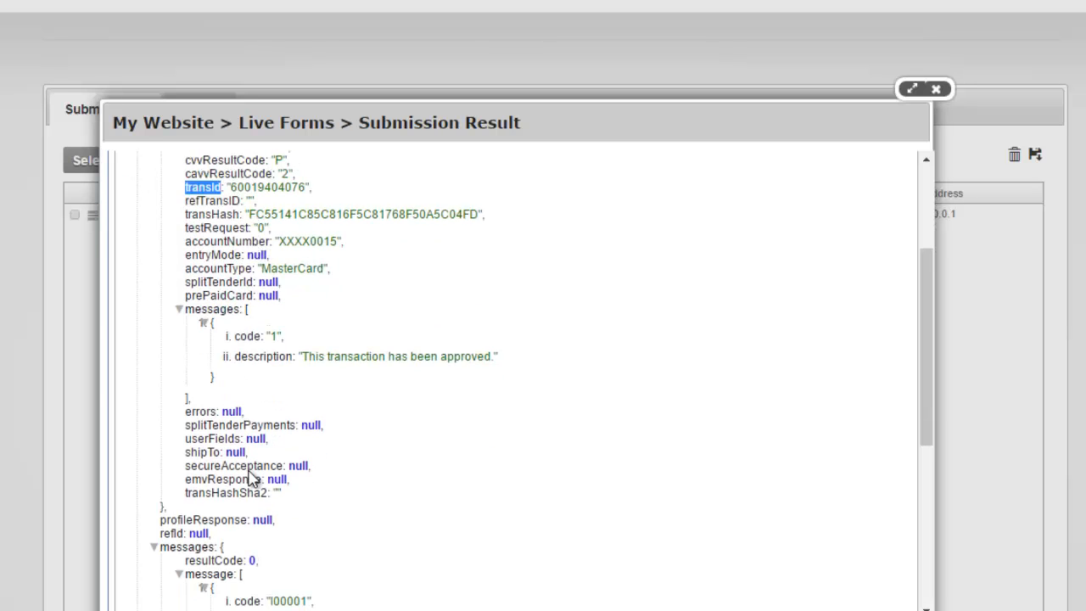
scroll(255, 479, "down", 4)
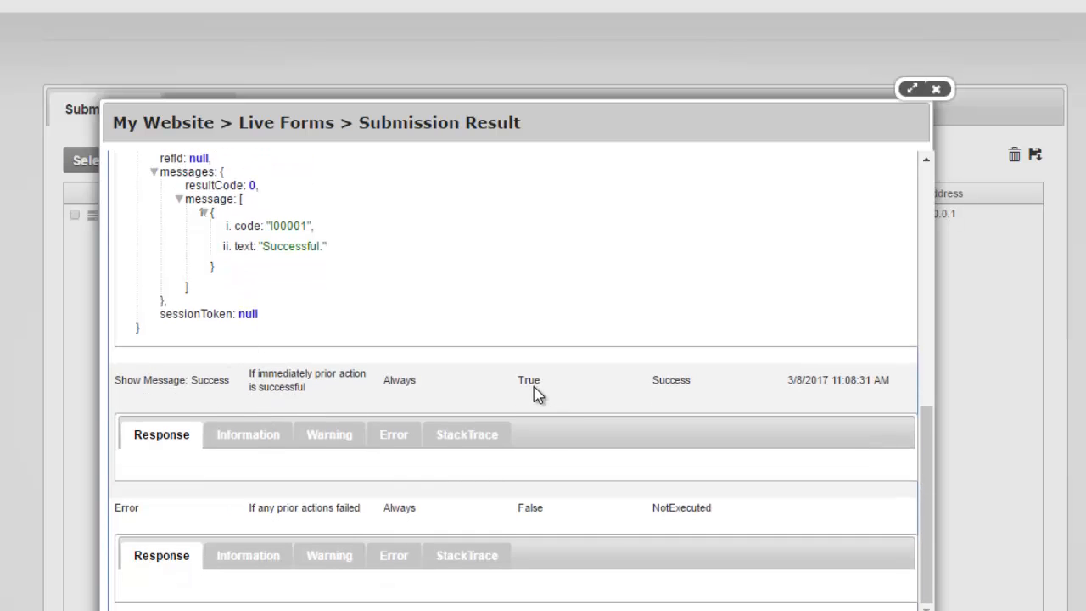
double_click(682, 512)
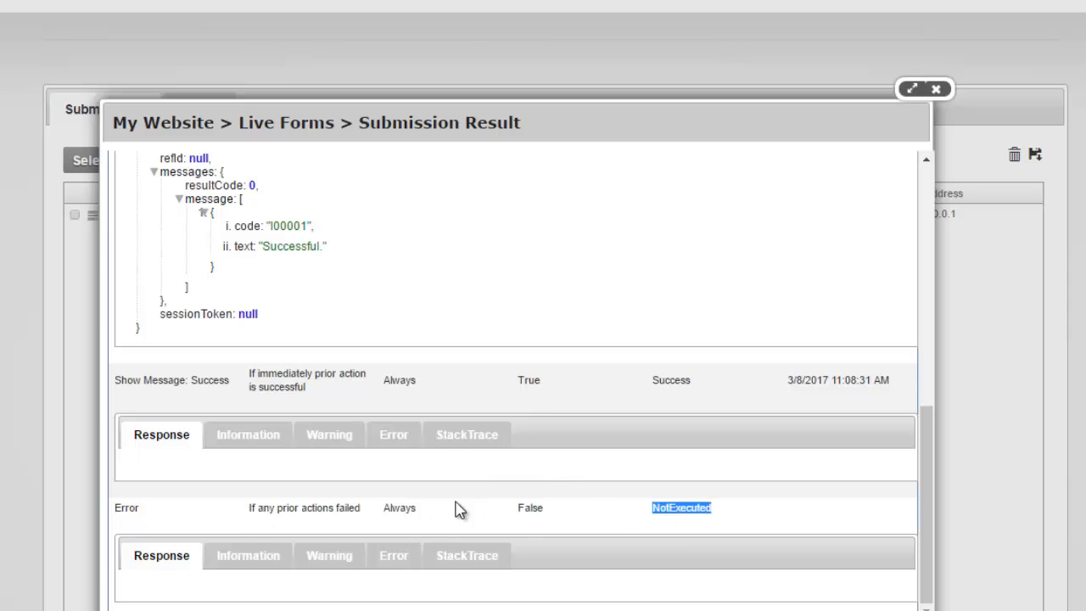
scroll(432, 436, "up", 1)
scroll(433, 436, "up", 5)
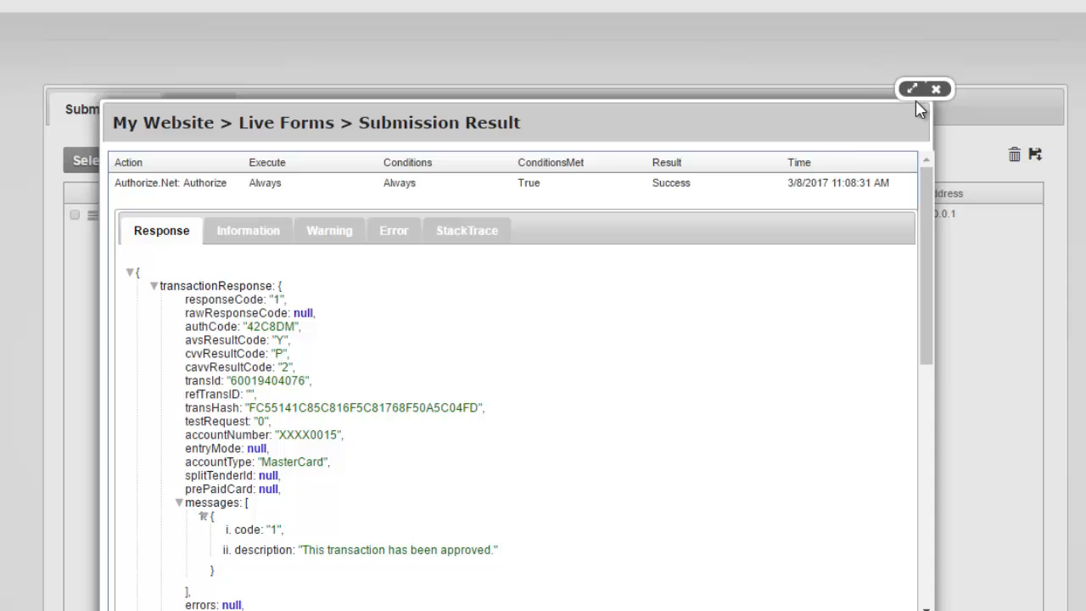
left_click(938, 92)
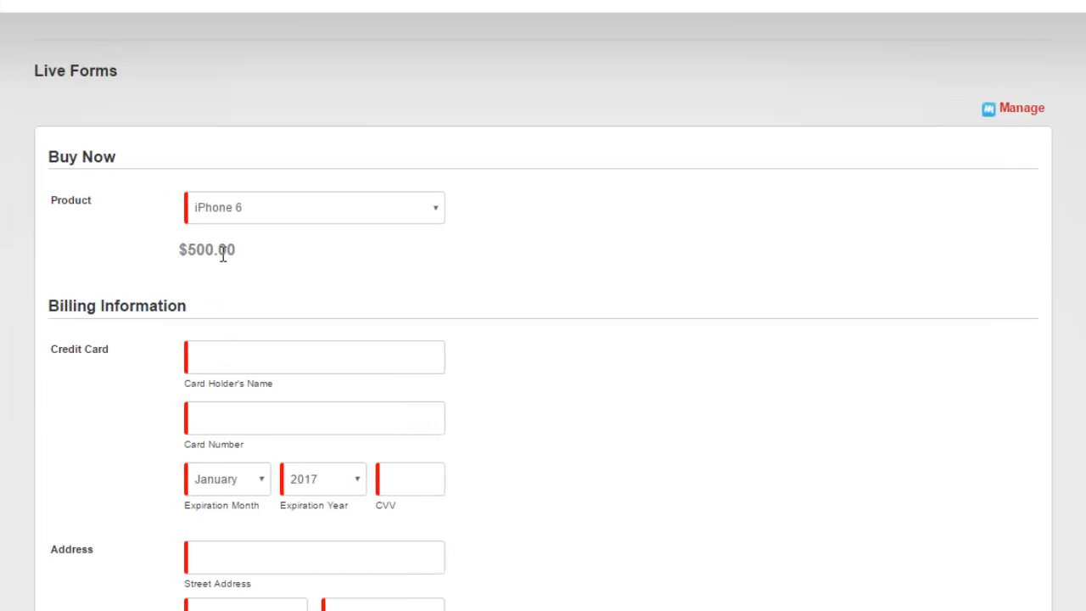
Pick iPhone 6s in the Product dropdown so the price field reads $600.00.
triple_click(222, 254)
left_click(308, 223)
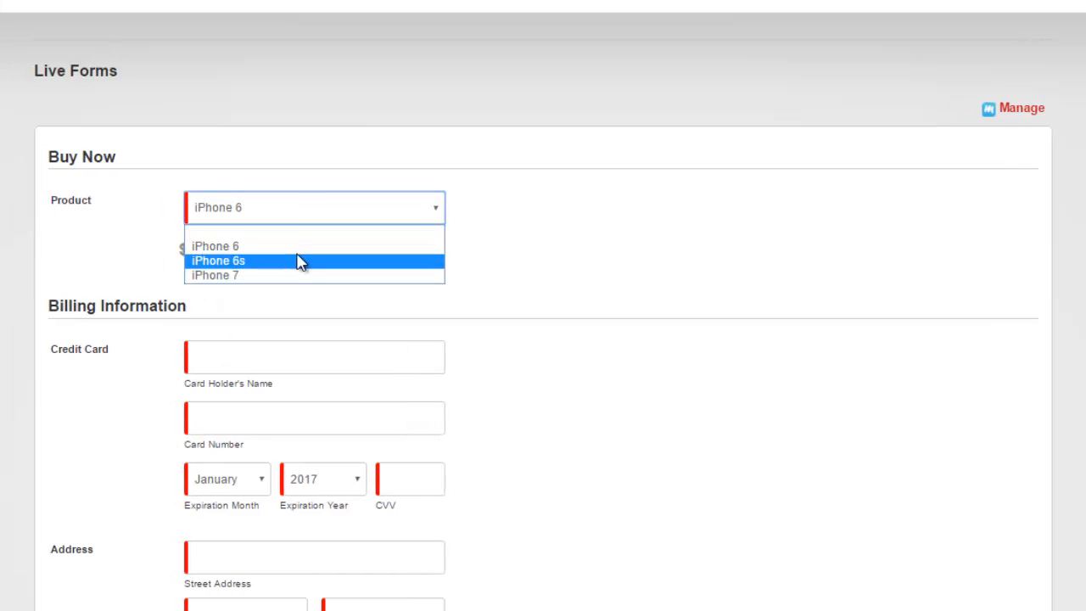
left_click(298, 260)
left_click(234, 300)
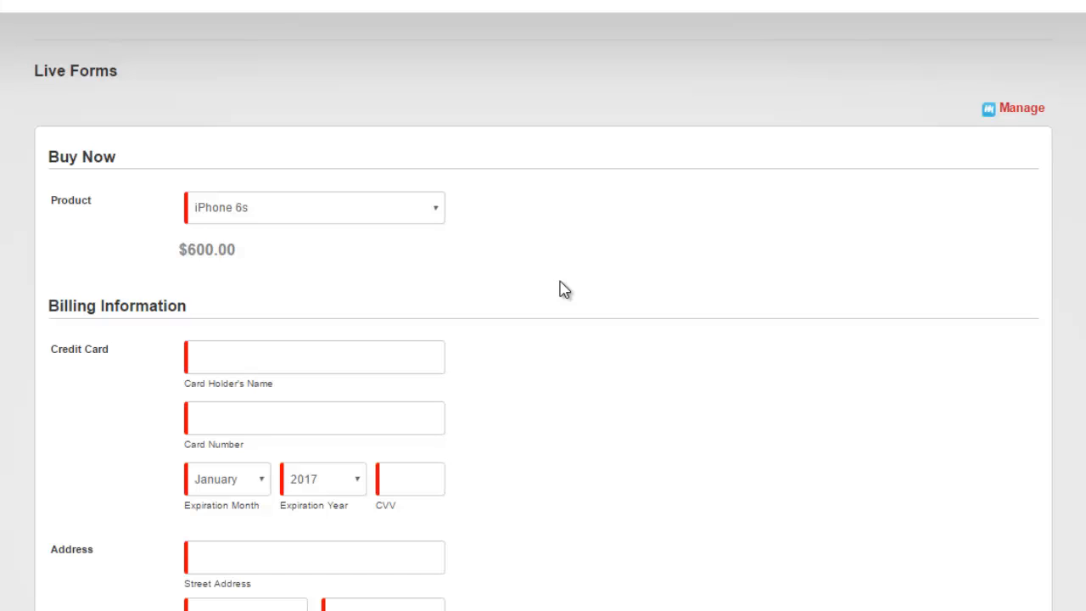